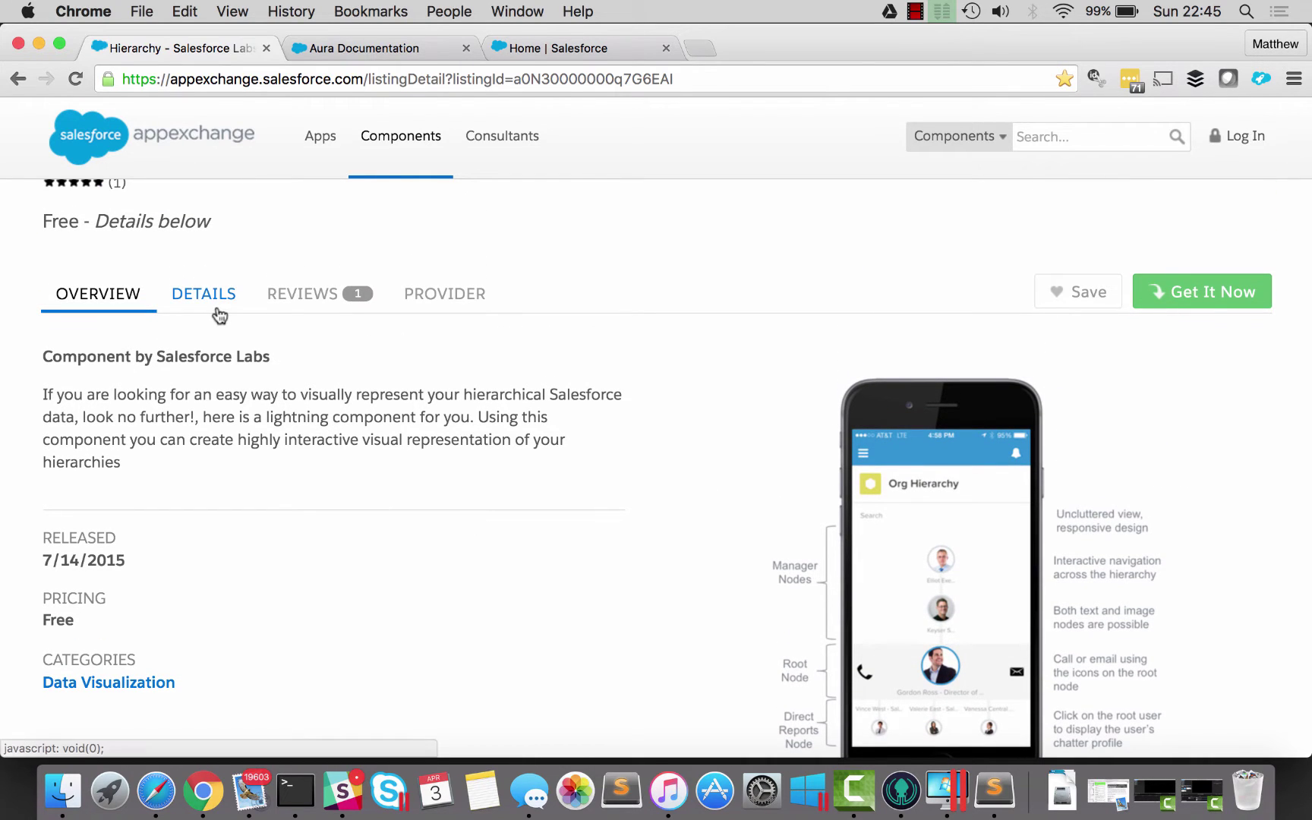
Read the Hierarchy listing's Details description, then go to the Aura Documentation reference overview.
click(211, 303)
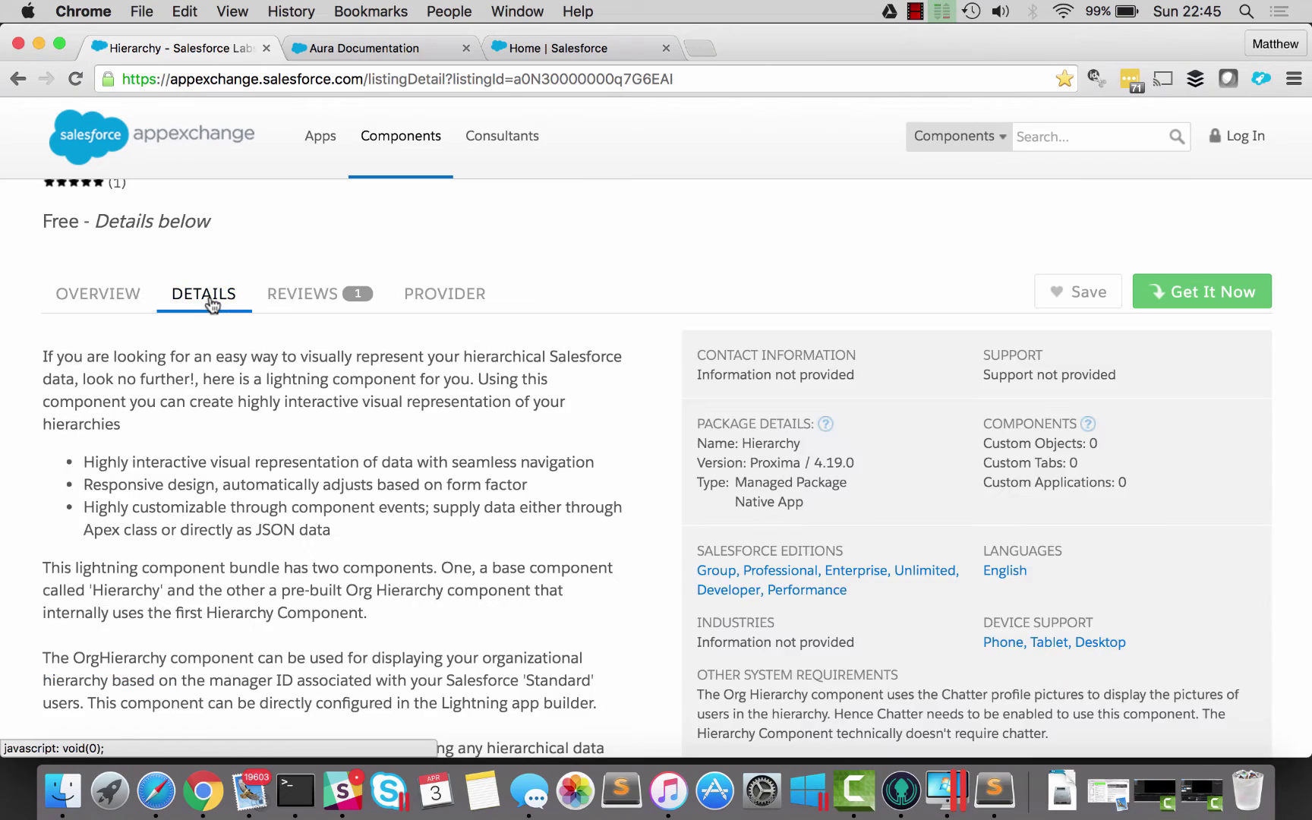
scroll(413, 469, down, 2)
scroll(413, 469, down, 6)
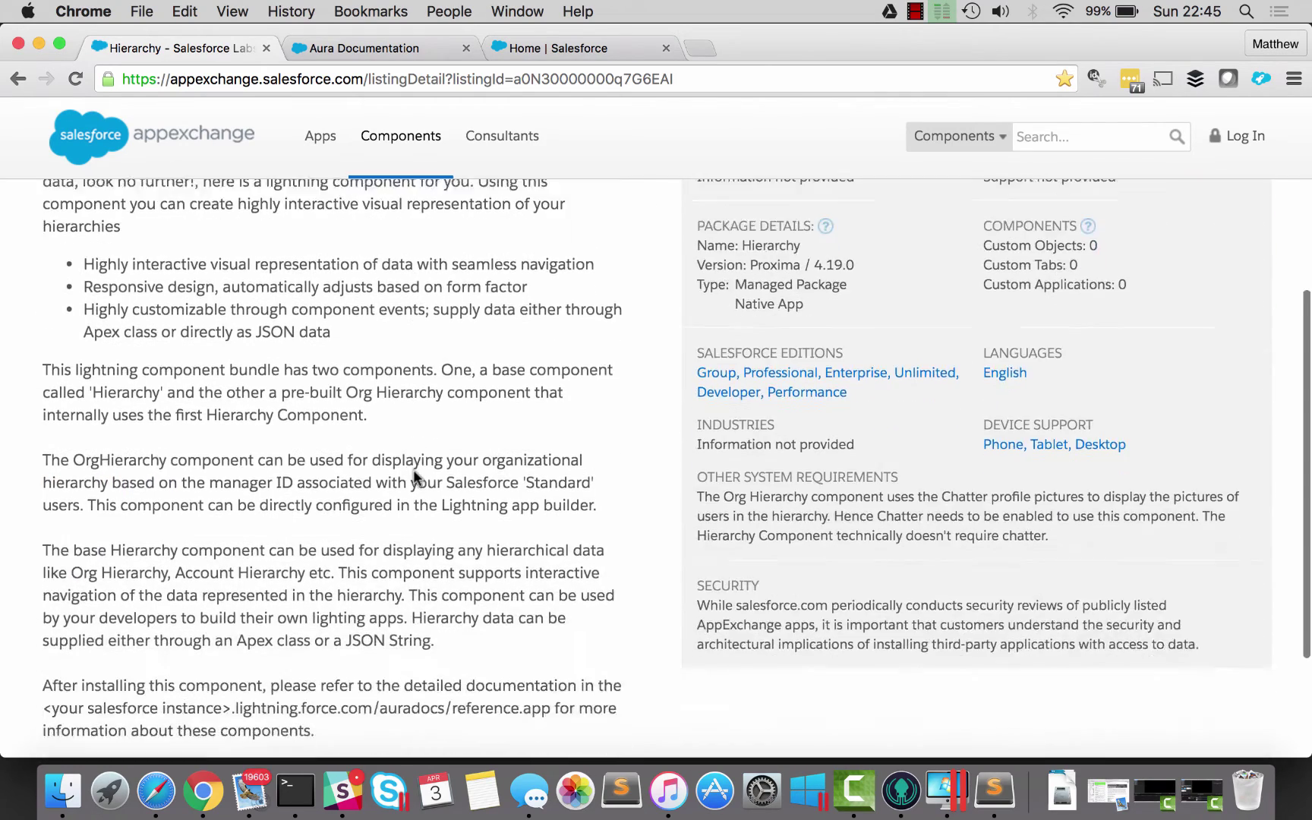
scroll(413, 469, up, 7)
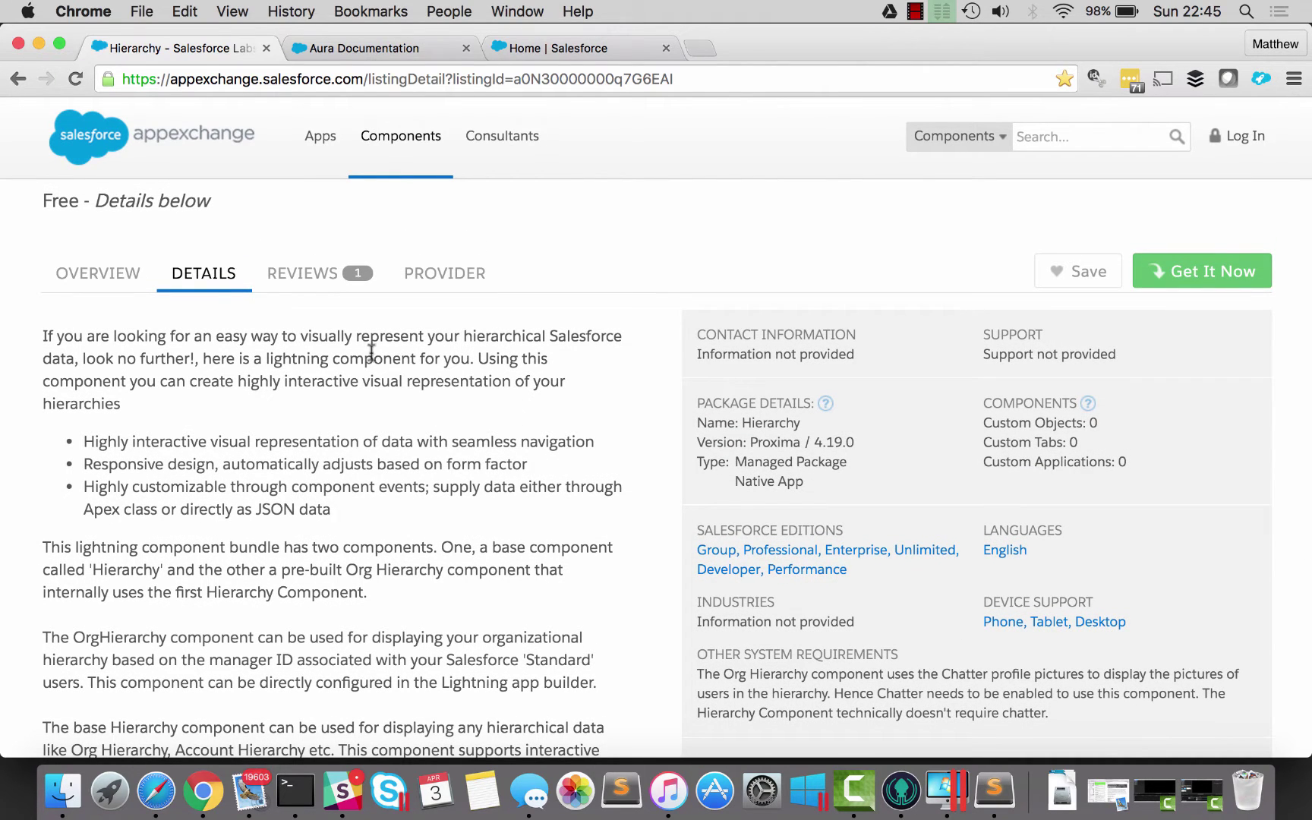
click(389, 51)
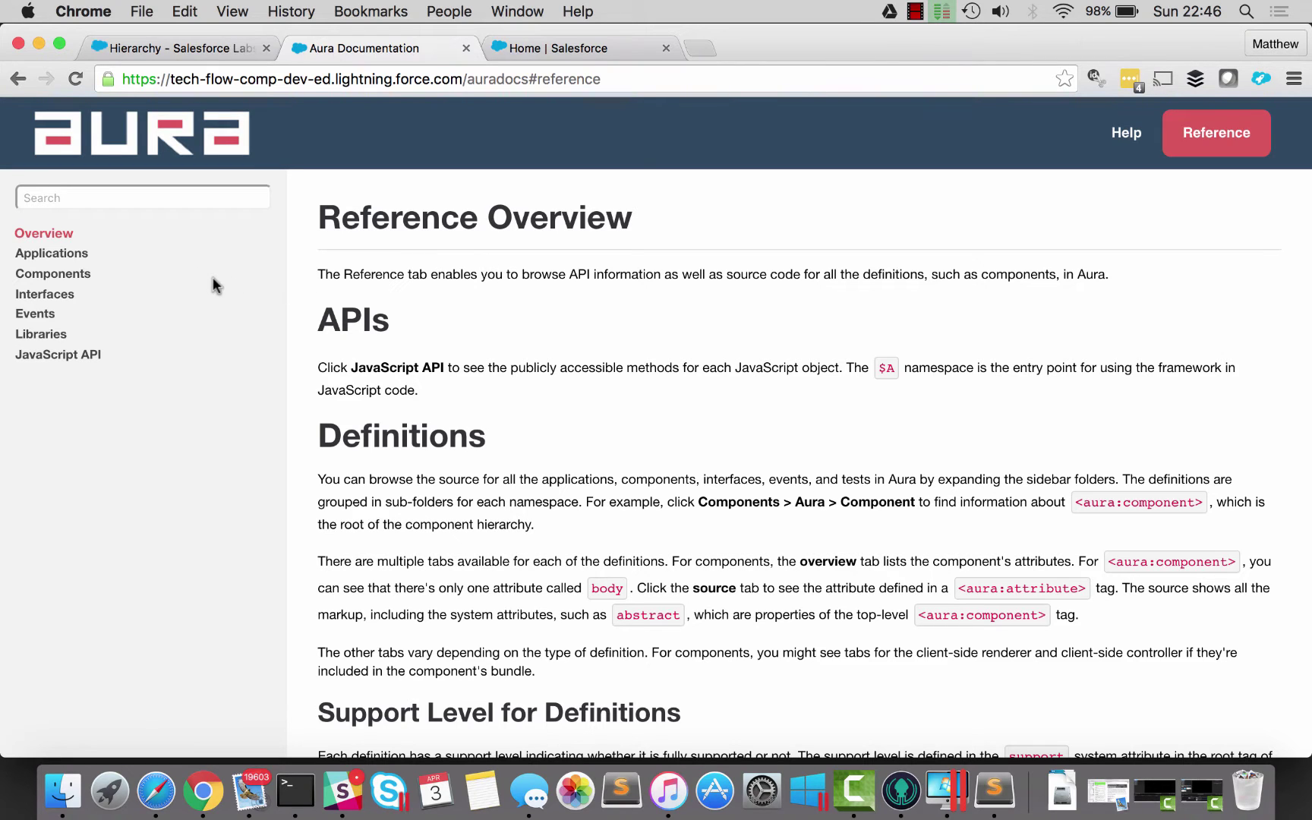
Open the kkltng:Hierarchy page from Components > kkltng in the documentation sidebar.
click(64, 283)
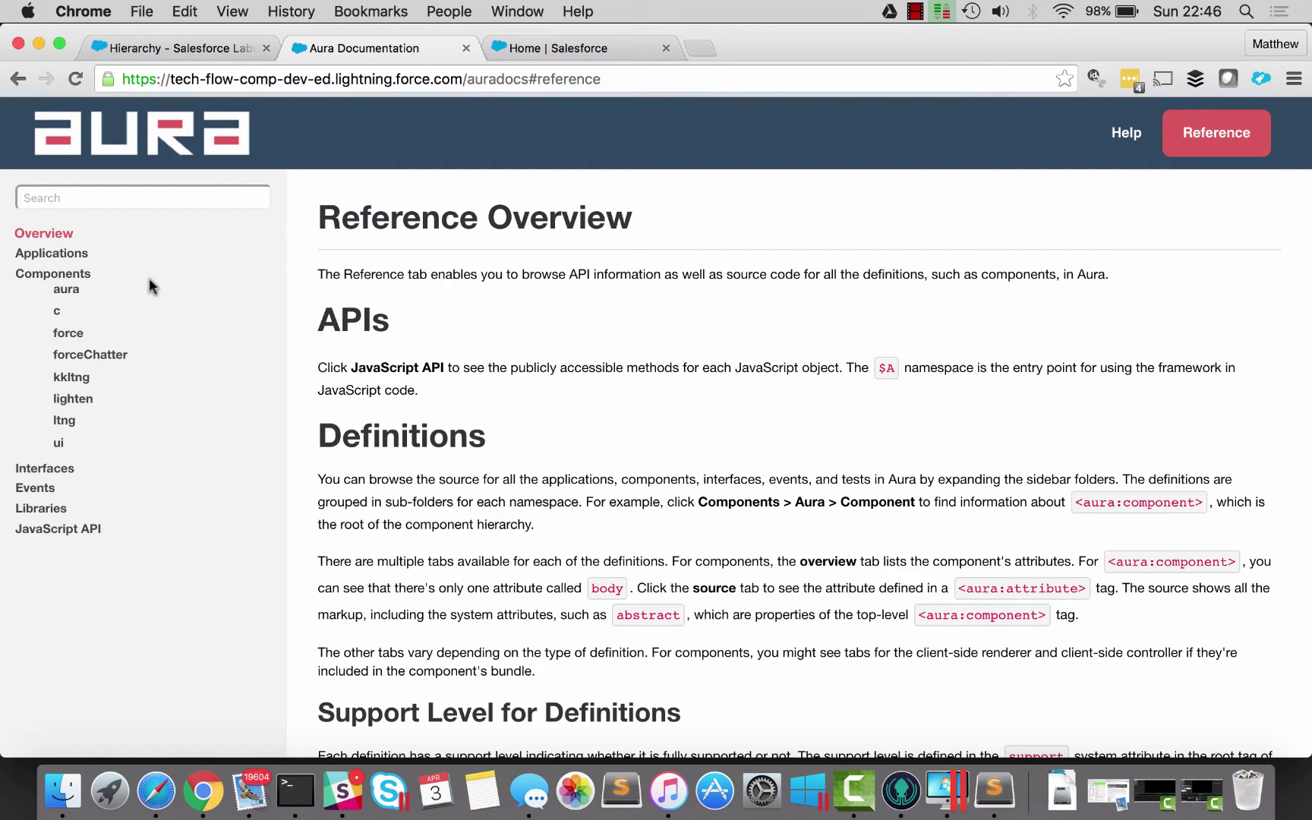
click(69, 378)
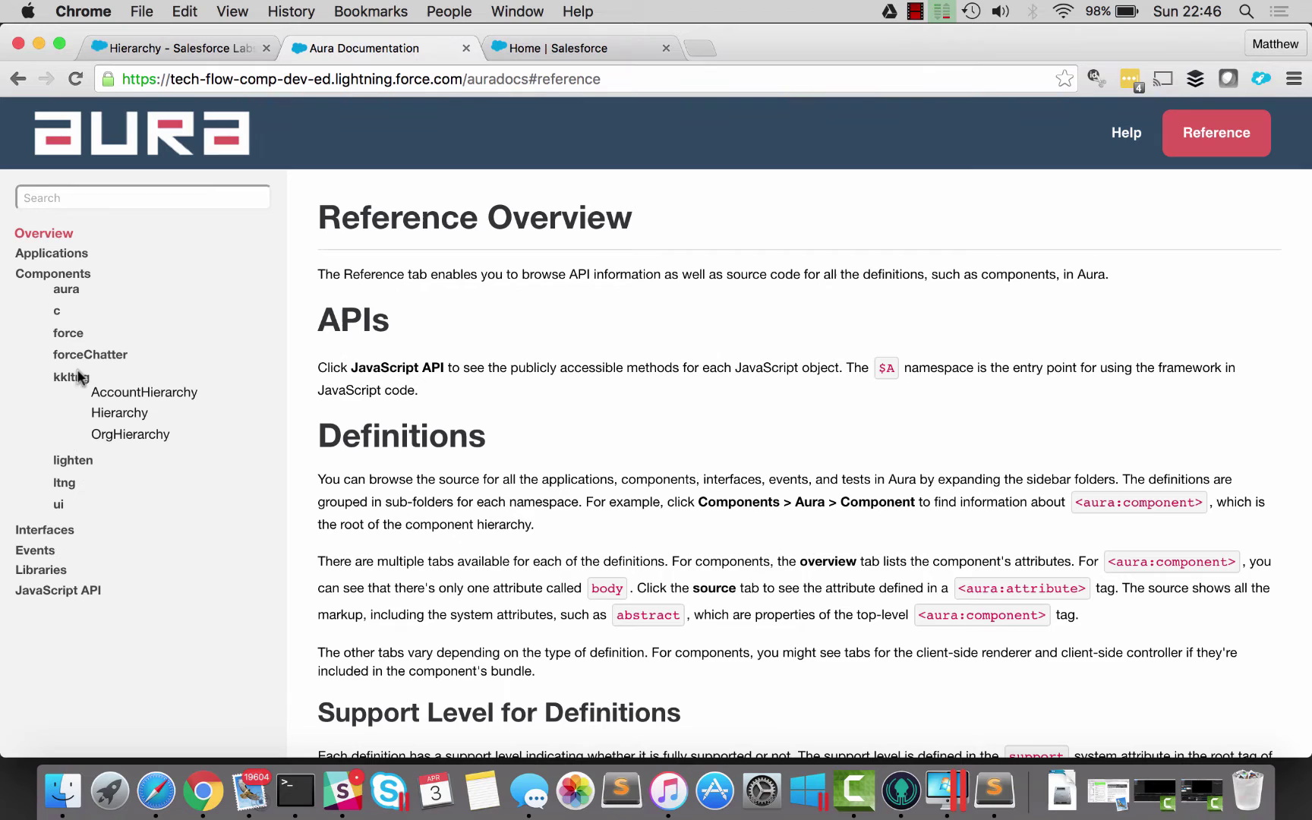
click(116, 415)
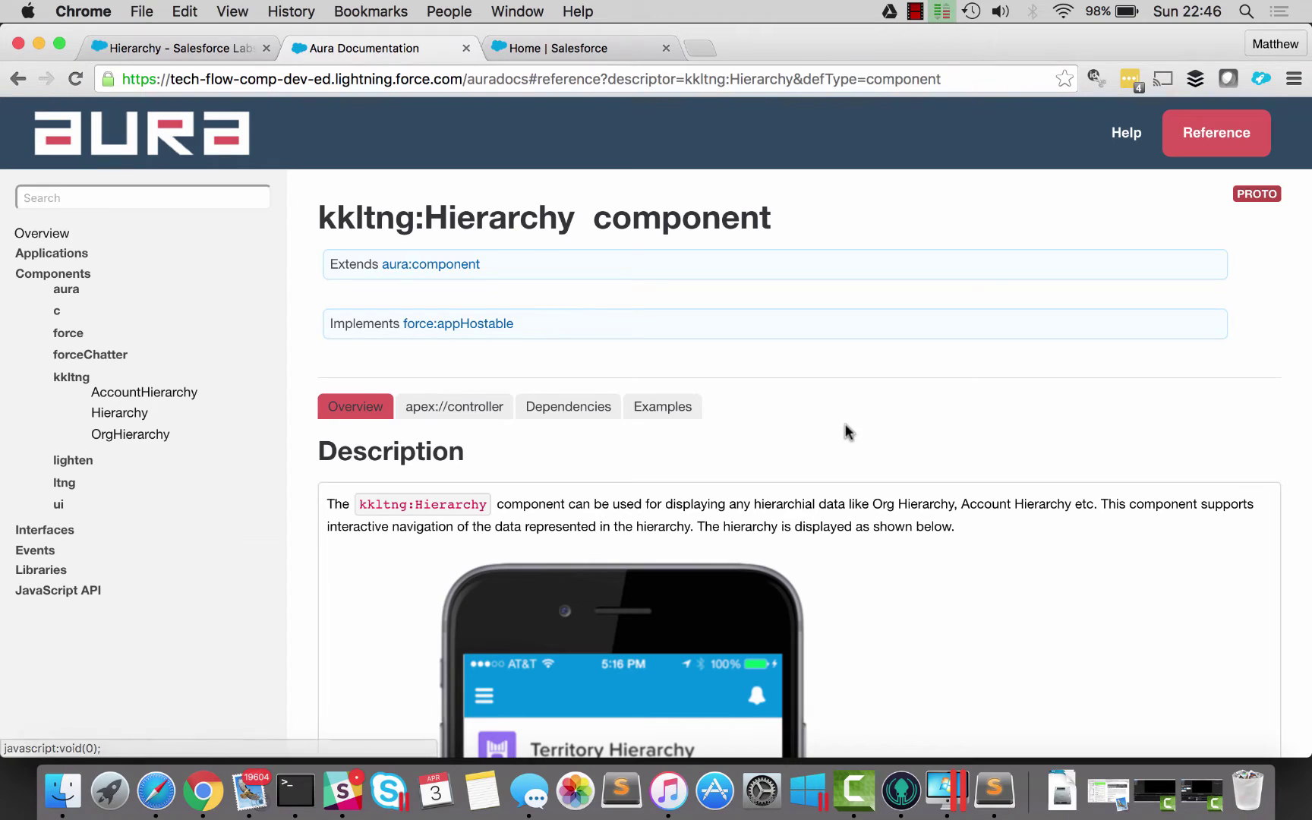
Read through the kkltng:Hierarchy description down to the Territory Hierarchy illustration.
scroll(848, 431, down, 10)
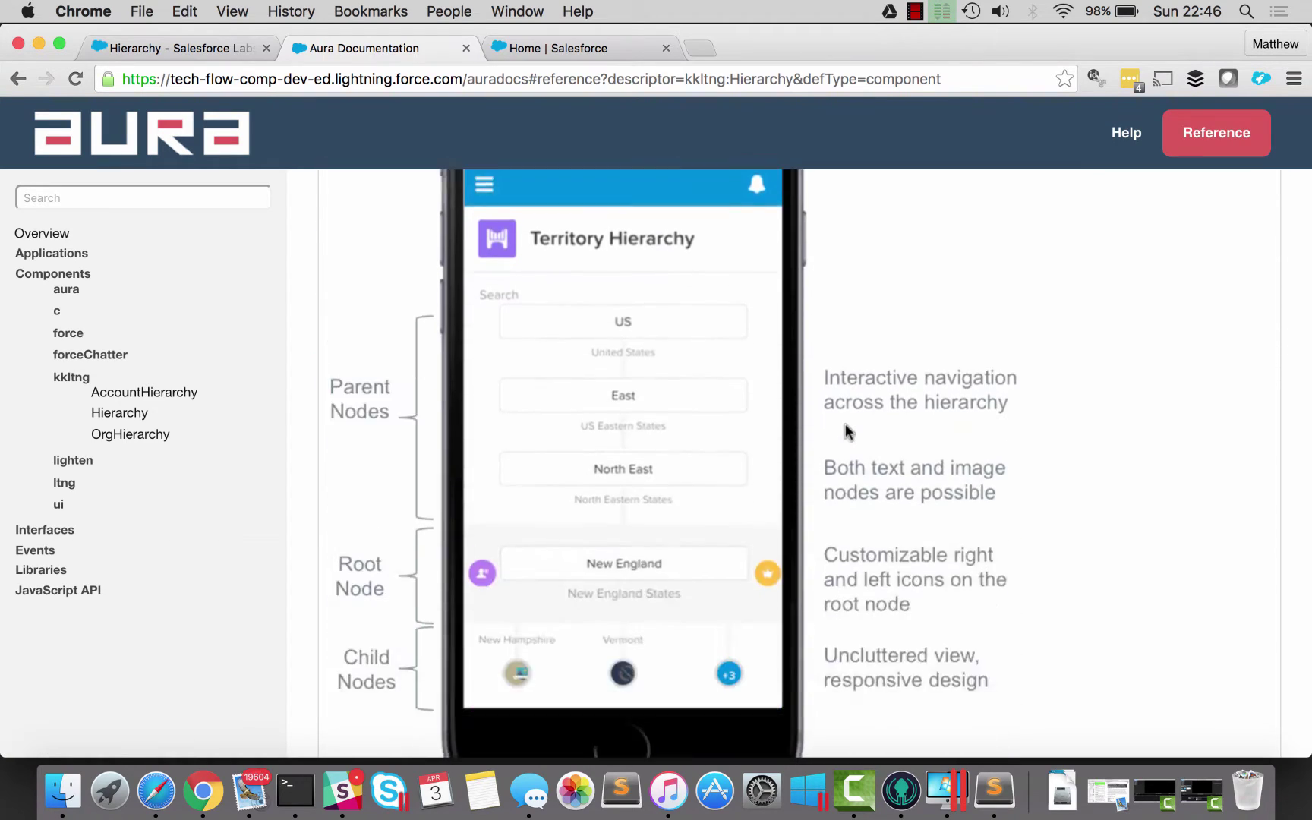
scroll(848, 429, down, 12)
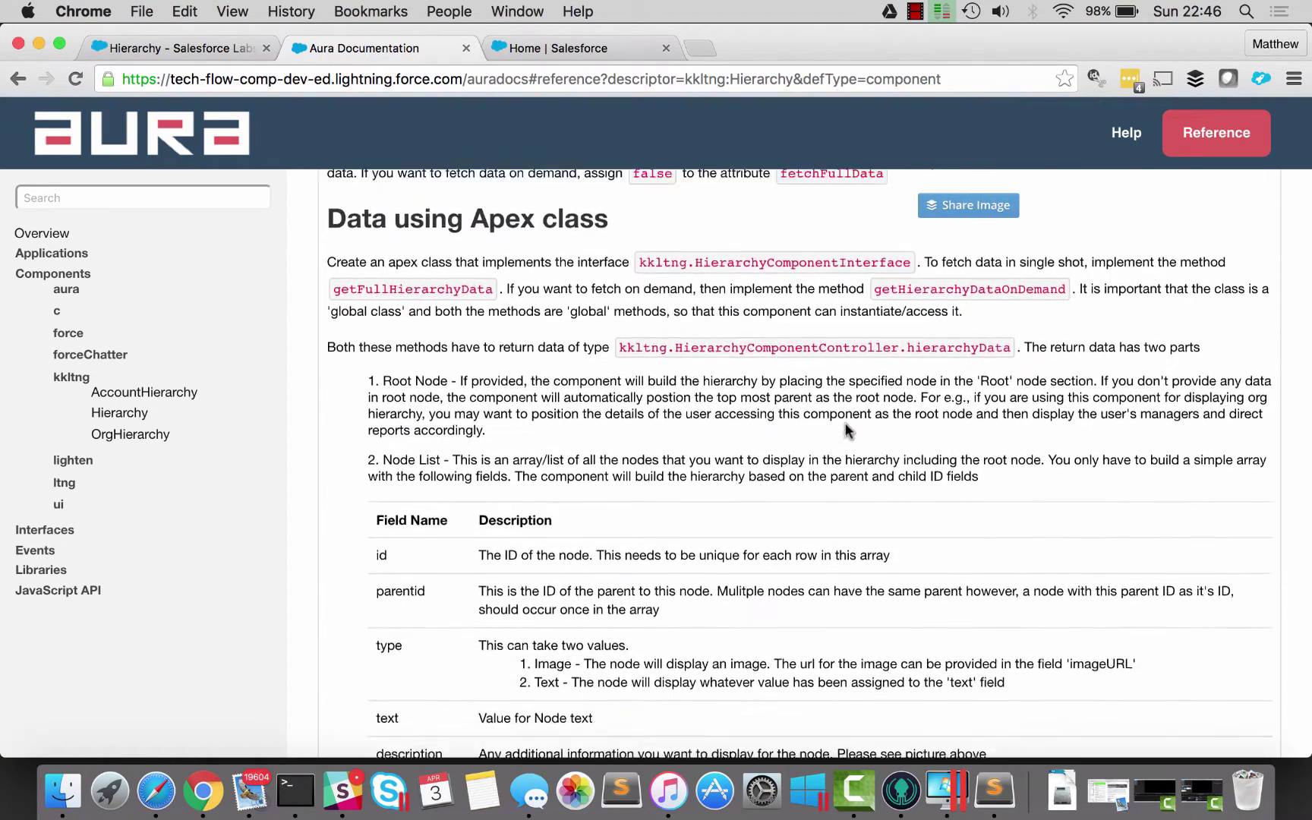
scroll(848, 431, down, 12)
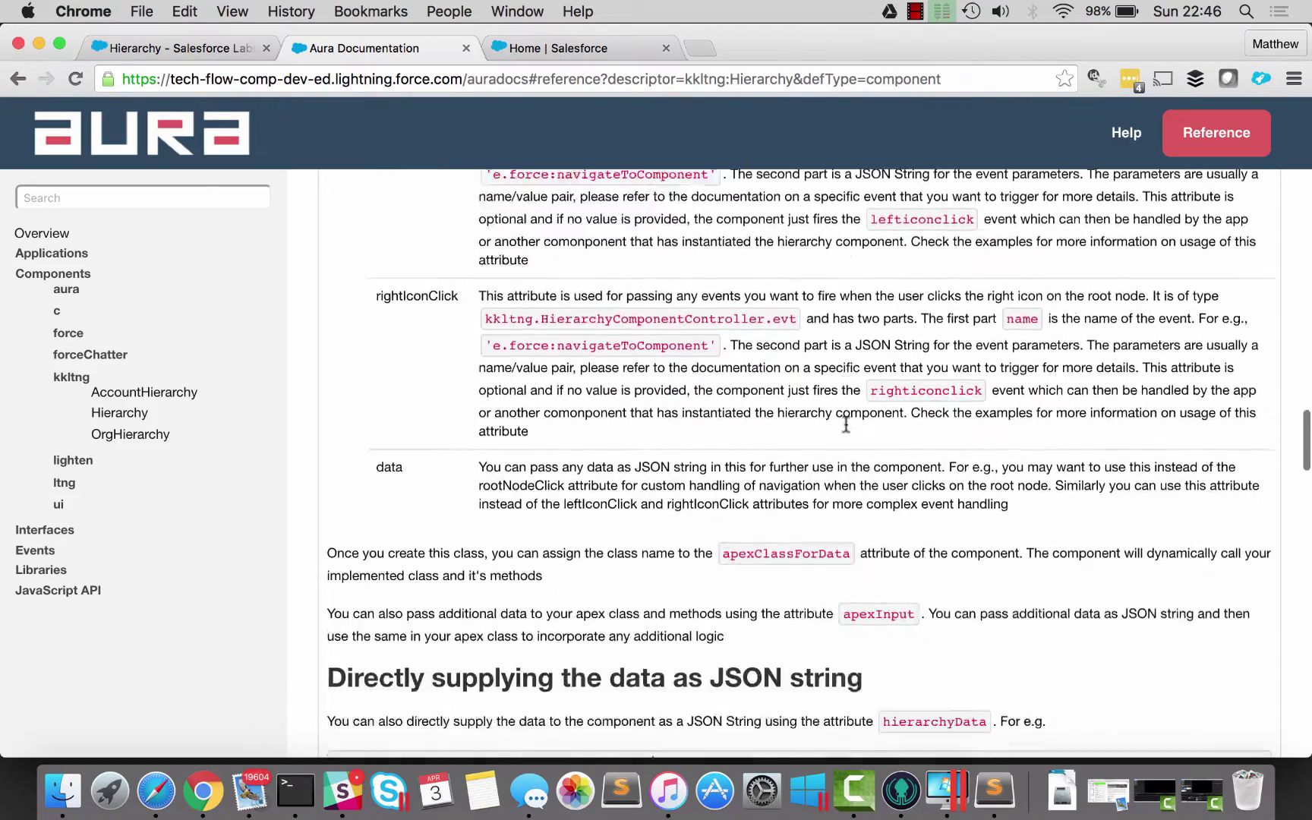
scroll(845, 425, down, 12)
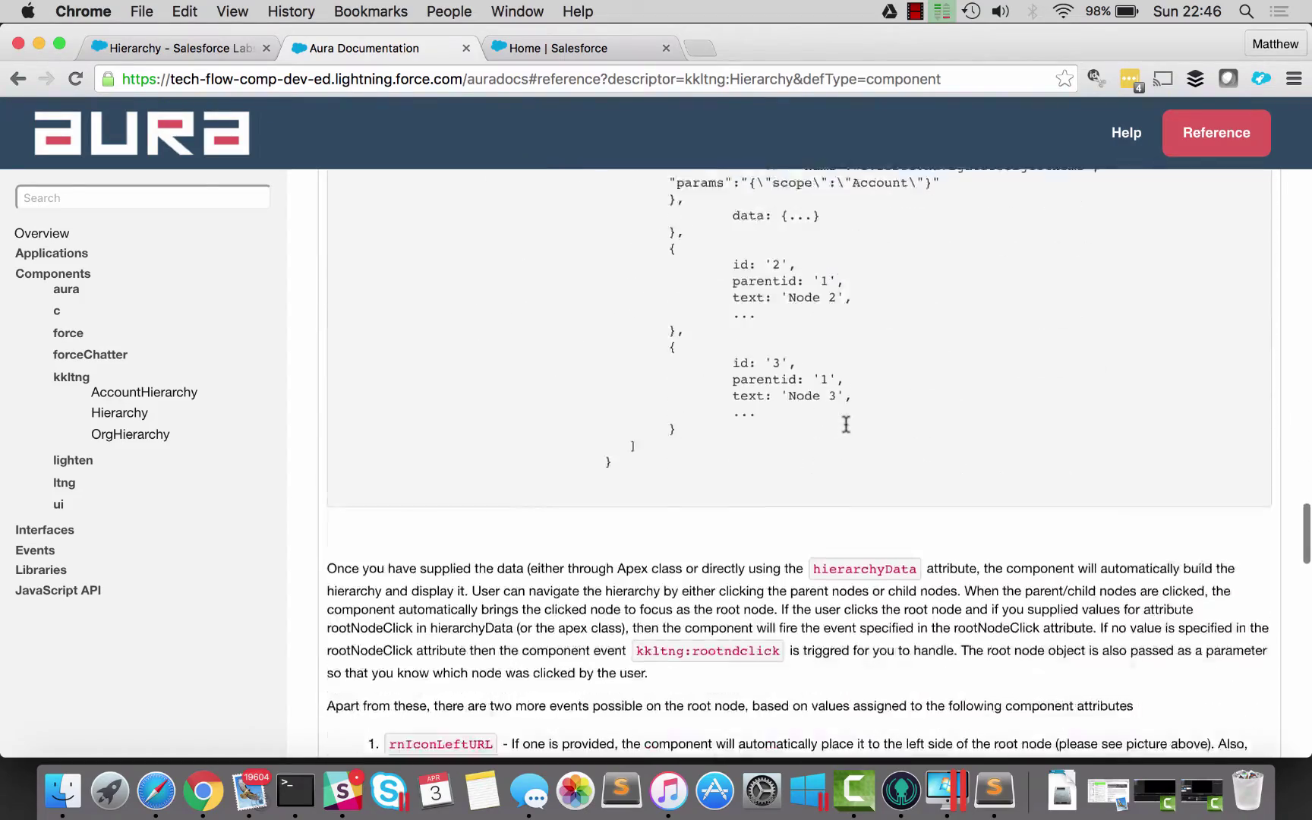
scroll(846, 425, down, 5)
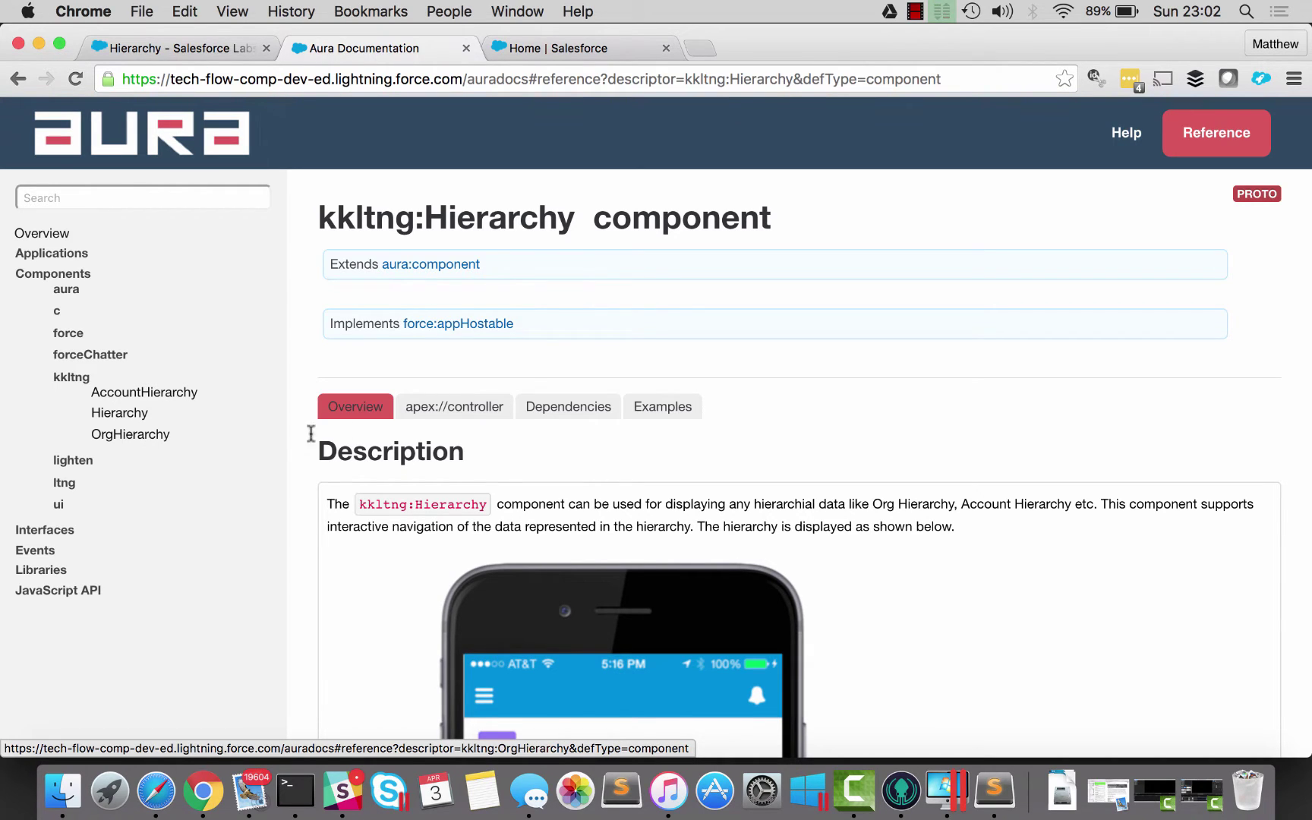
scroll(581, 501, down, 5)
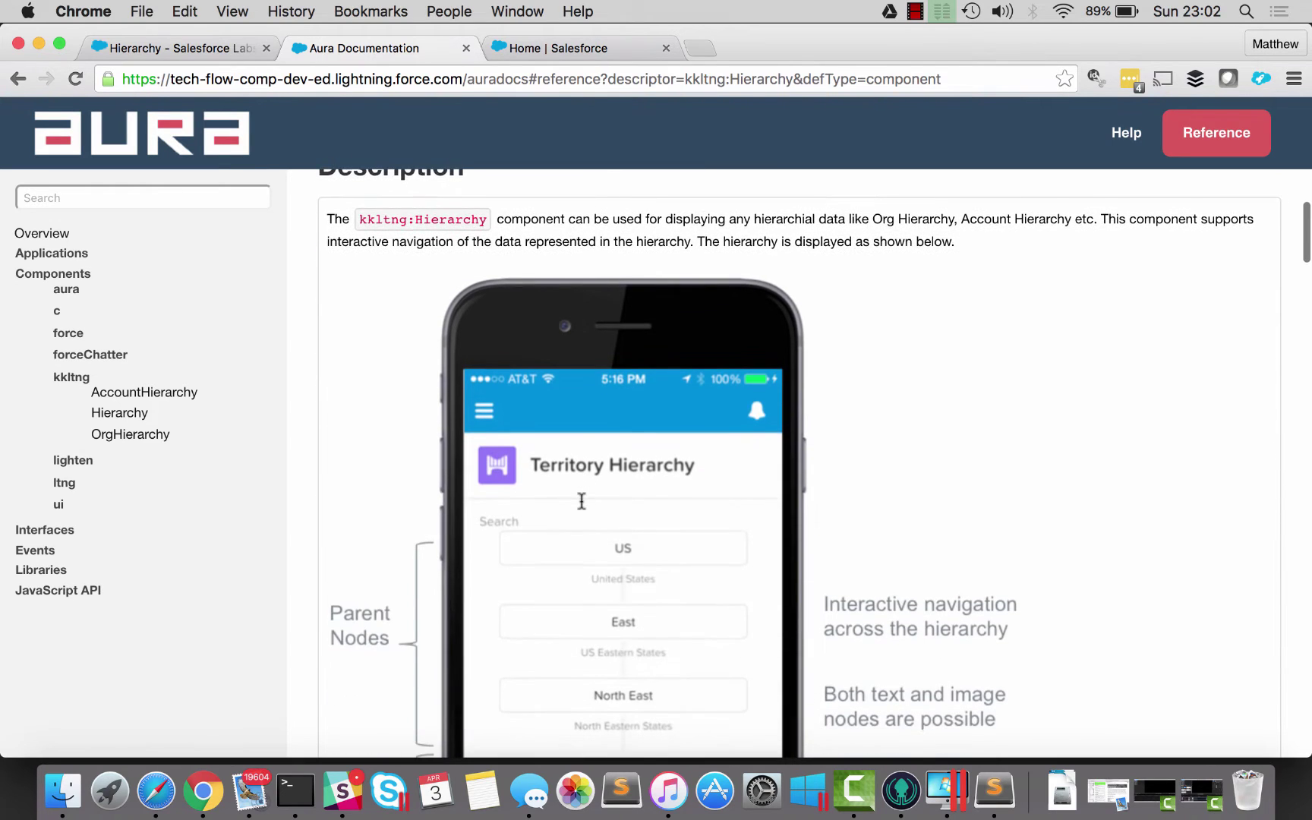
scroll(581, 501, down, 3)
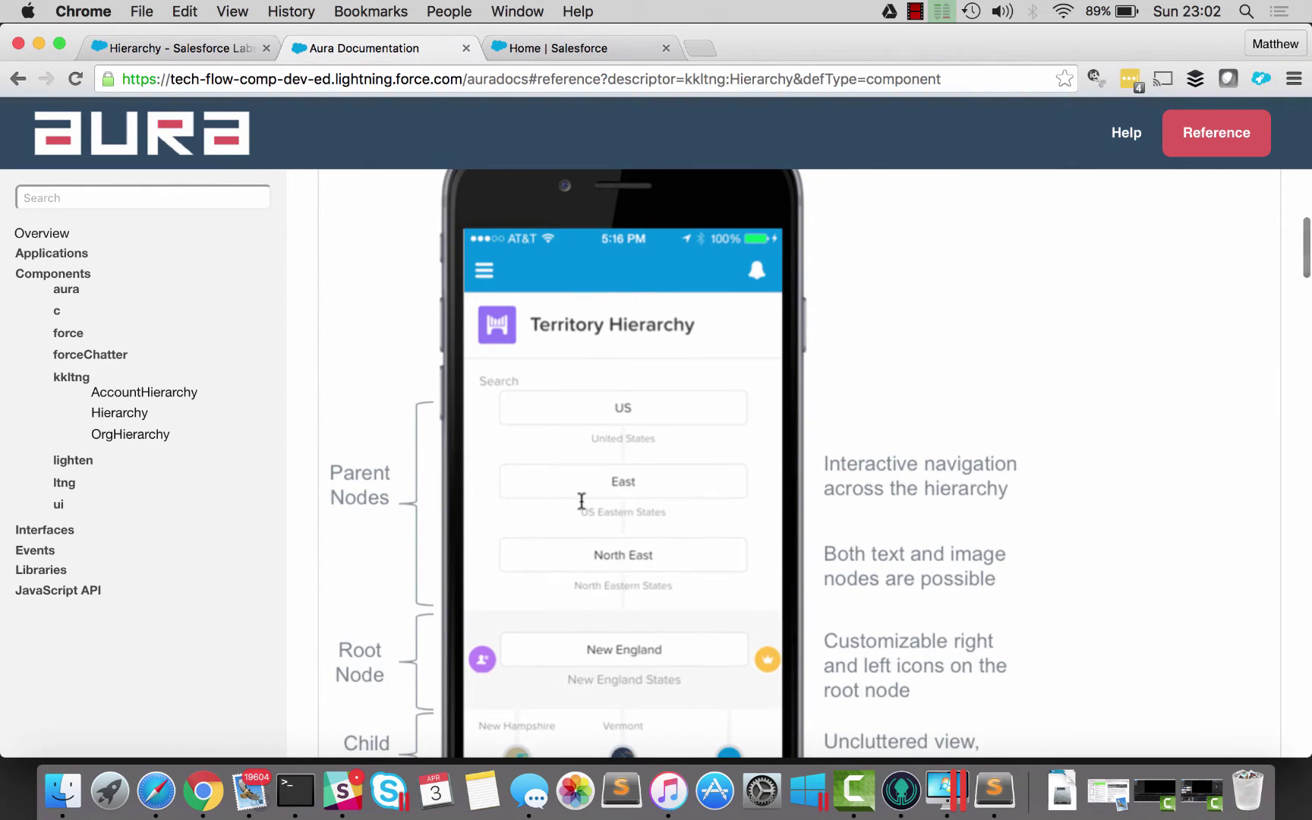
scroll(863, 413, down, 2)
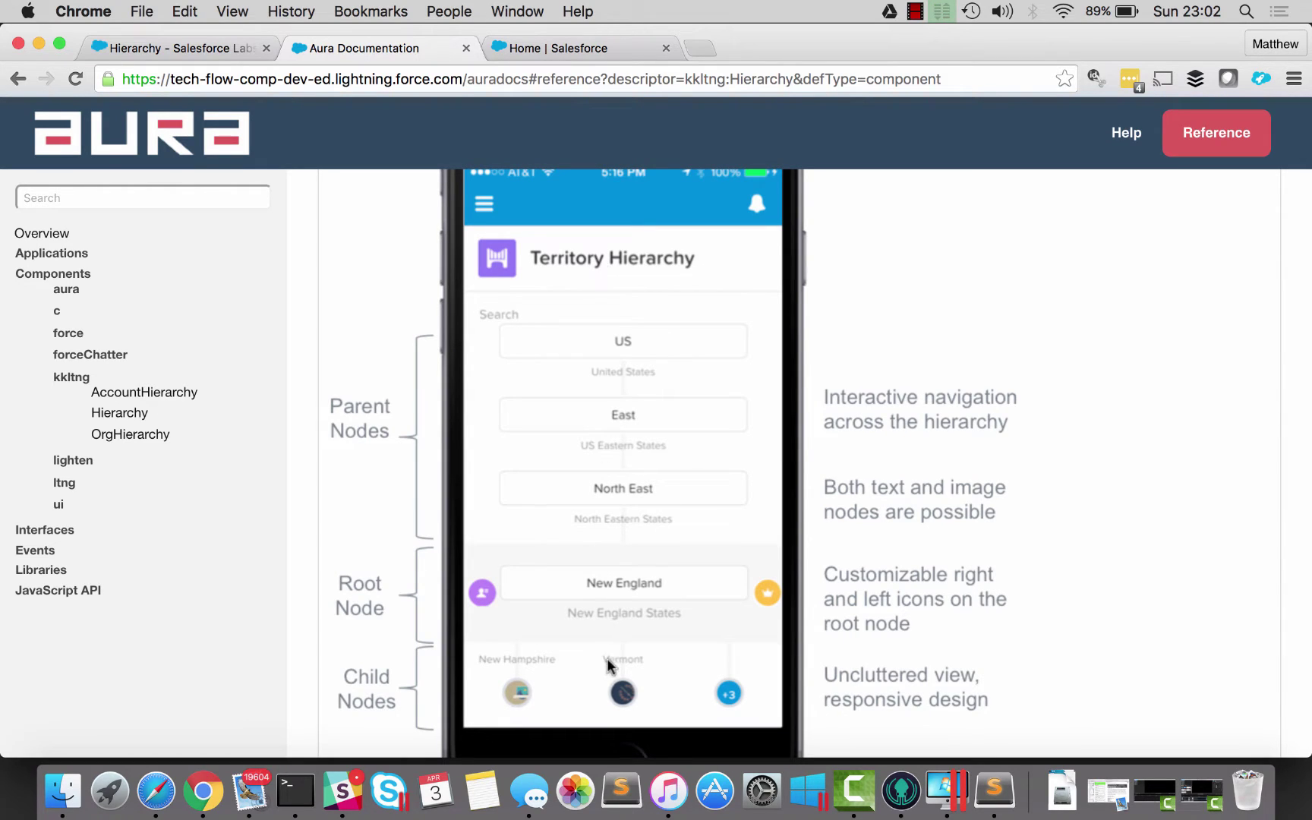
Open the kkltng:OrgHierarchy documentation and read through its description.
click(153, 437)
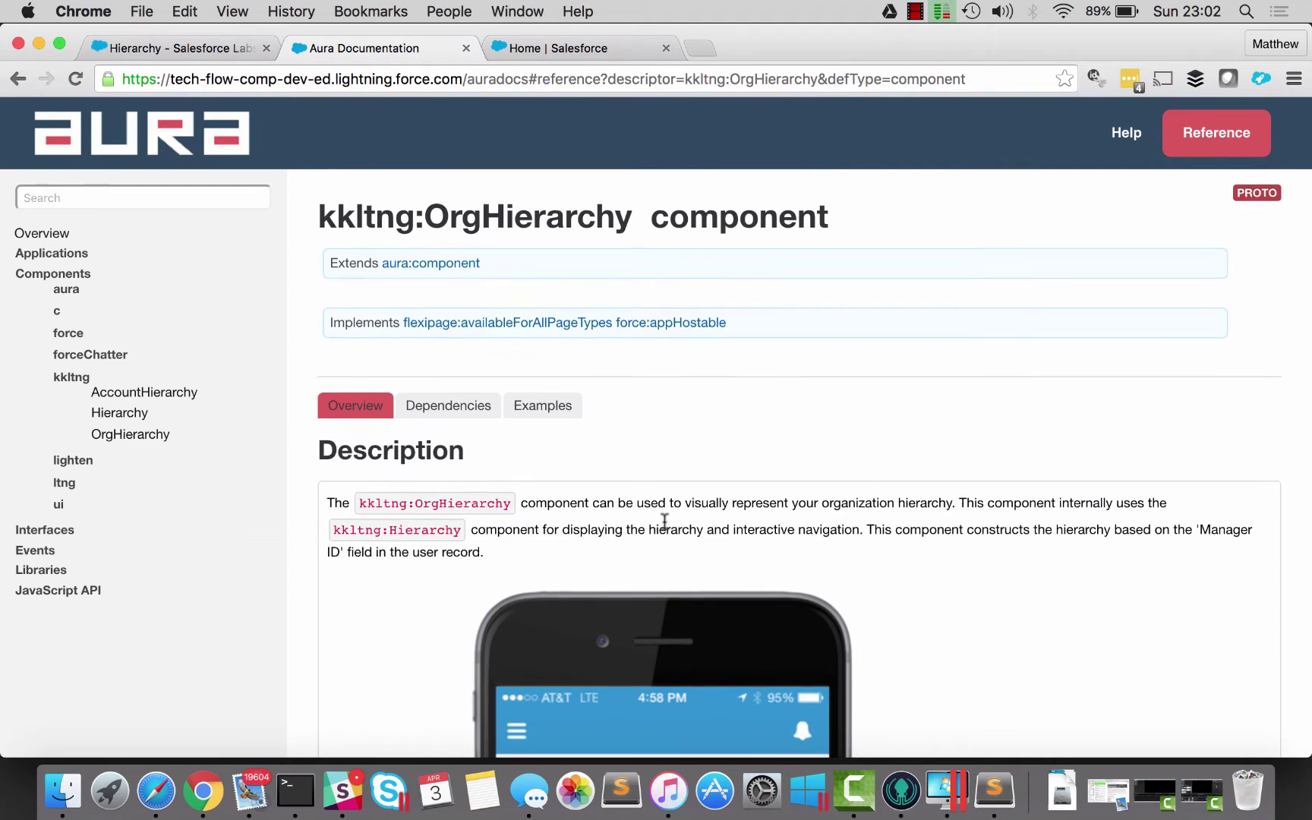
scroll(664, 523, down, 4)
scroll(665, 522, down, 4)
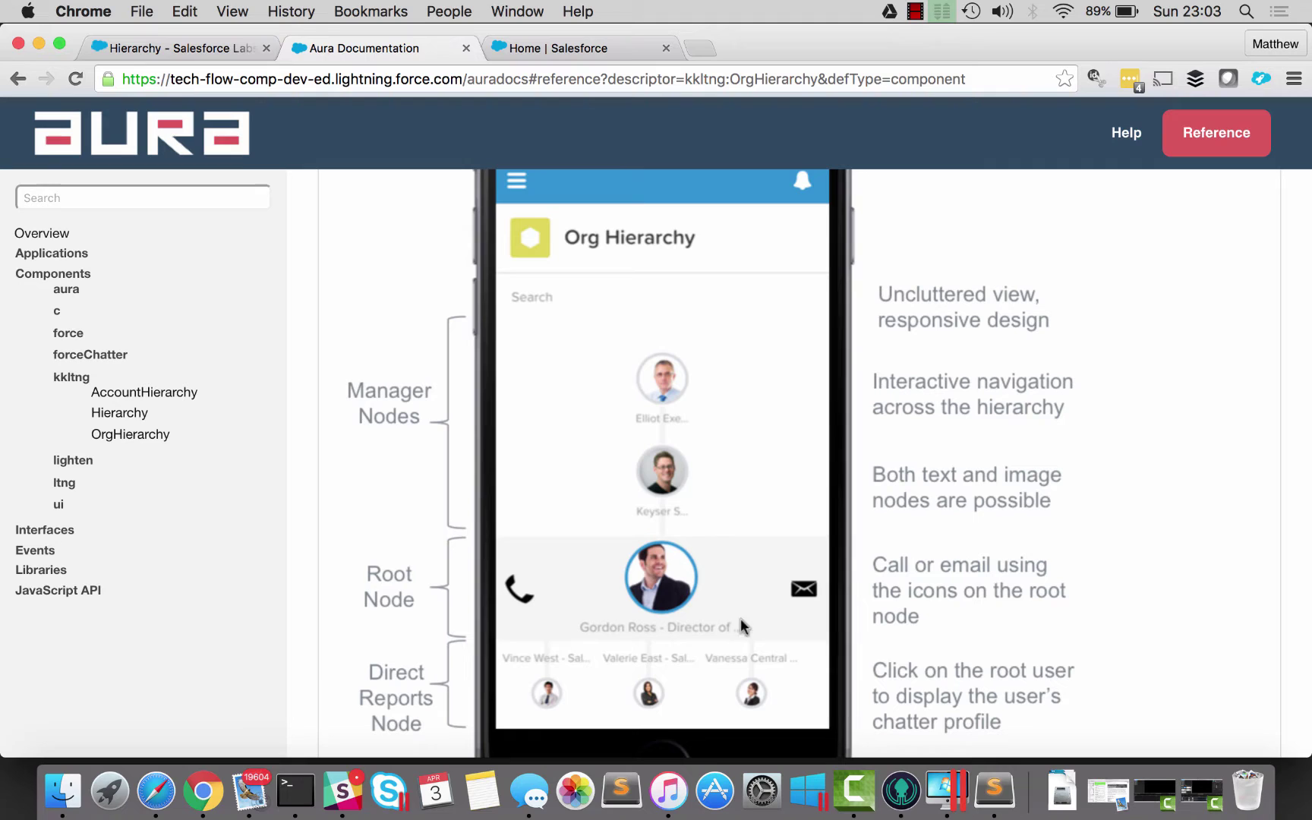
scroll(796, 607, down, 2)
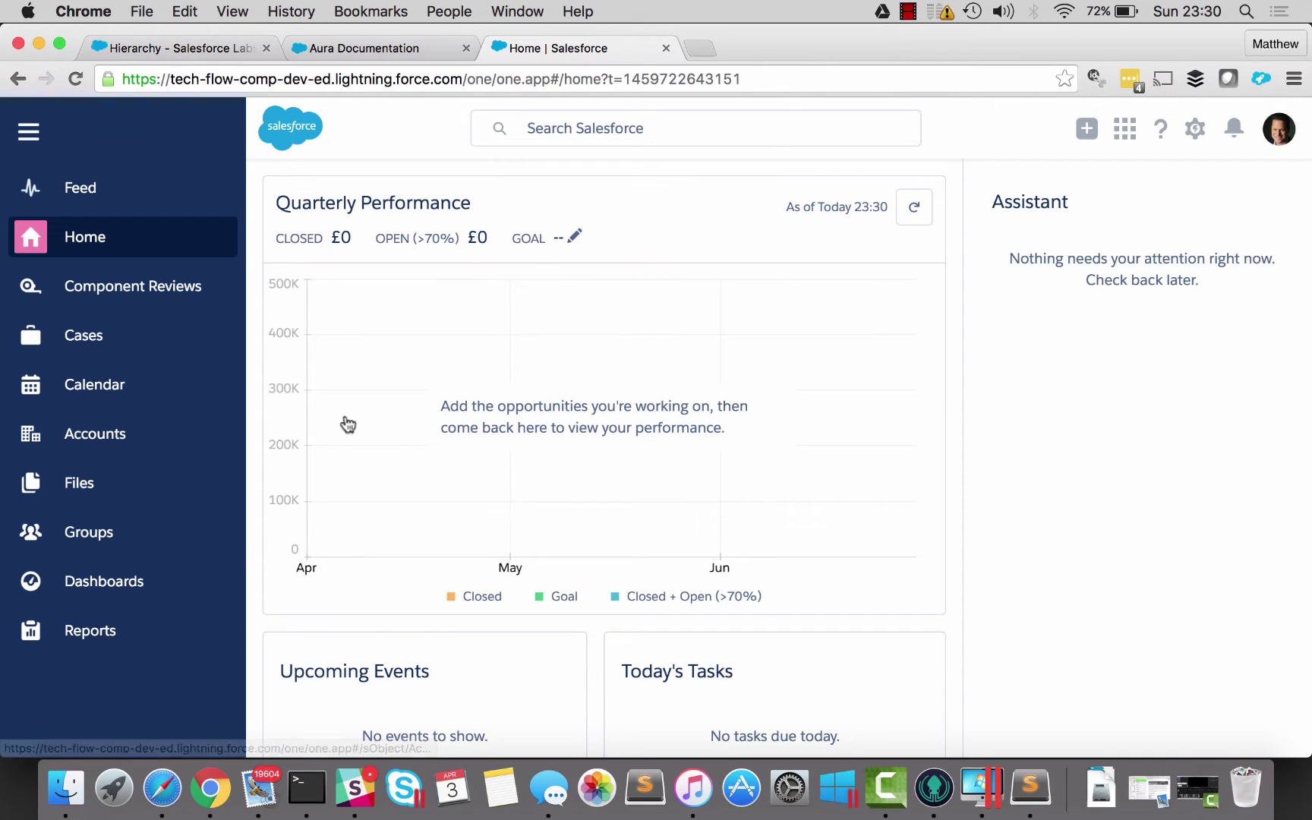
Open United Oil & Gas Corp., copy its record ID from the URL, and edit its record page.
click(95, 446)
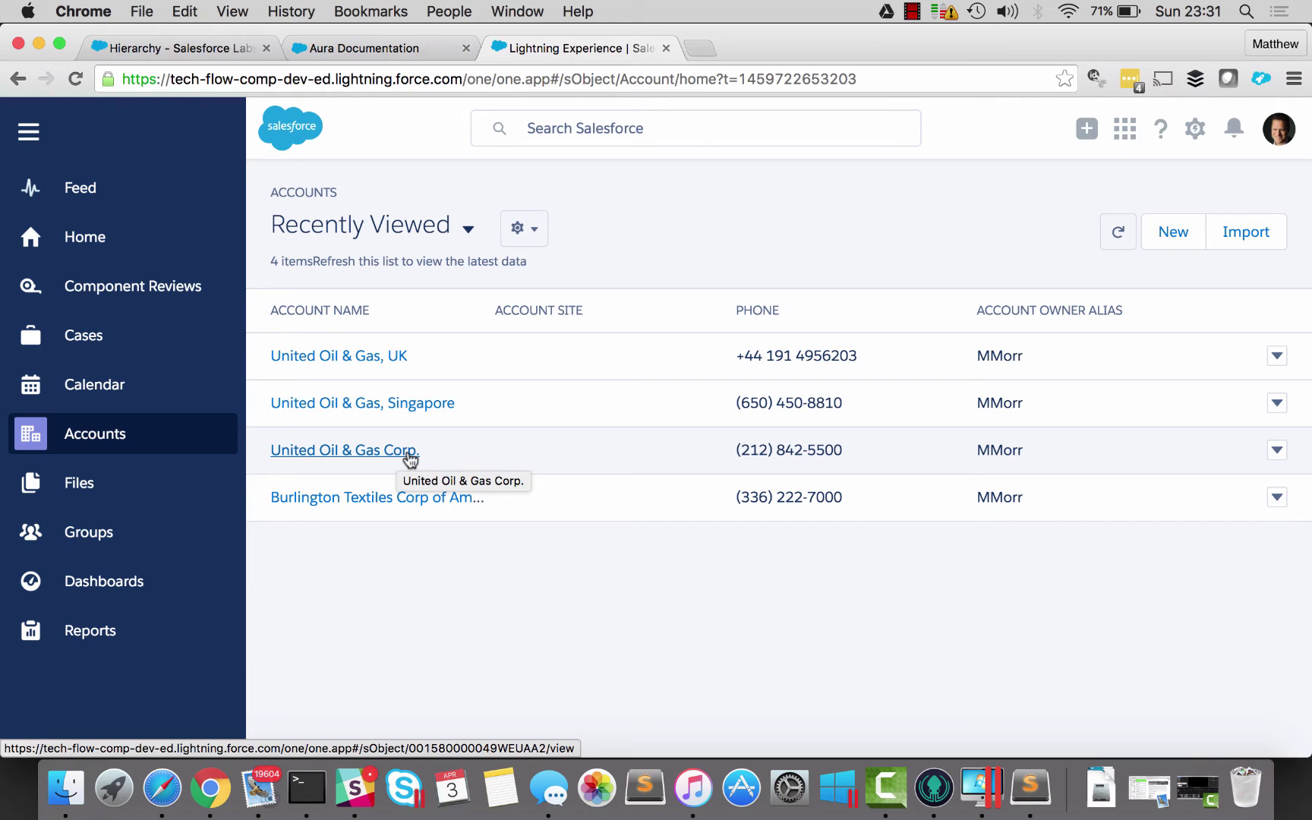
click(410, 455)
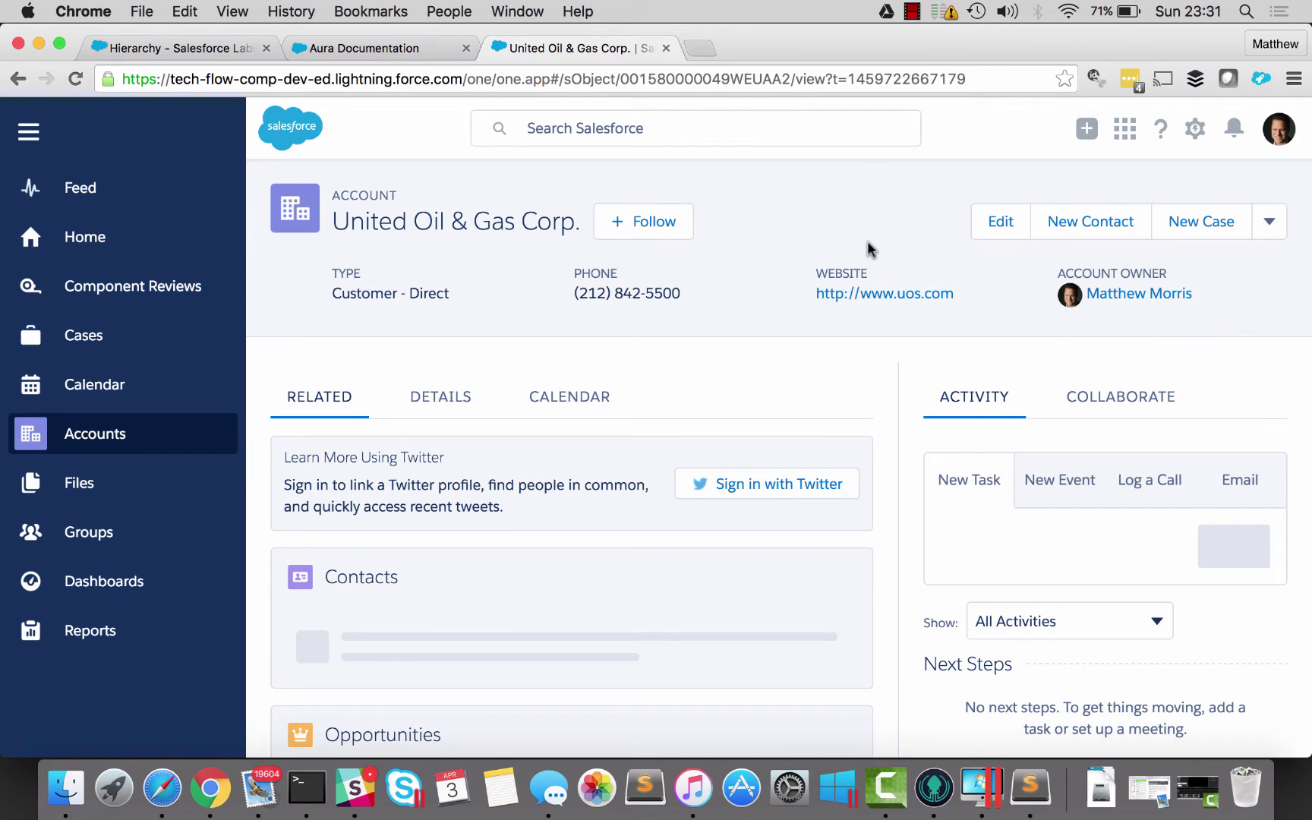
double_click(697, 78)
key(super+c)
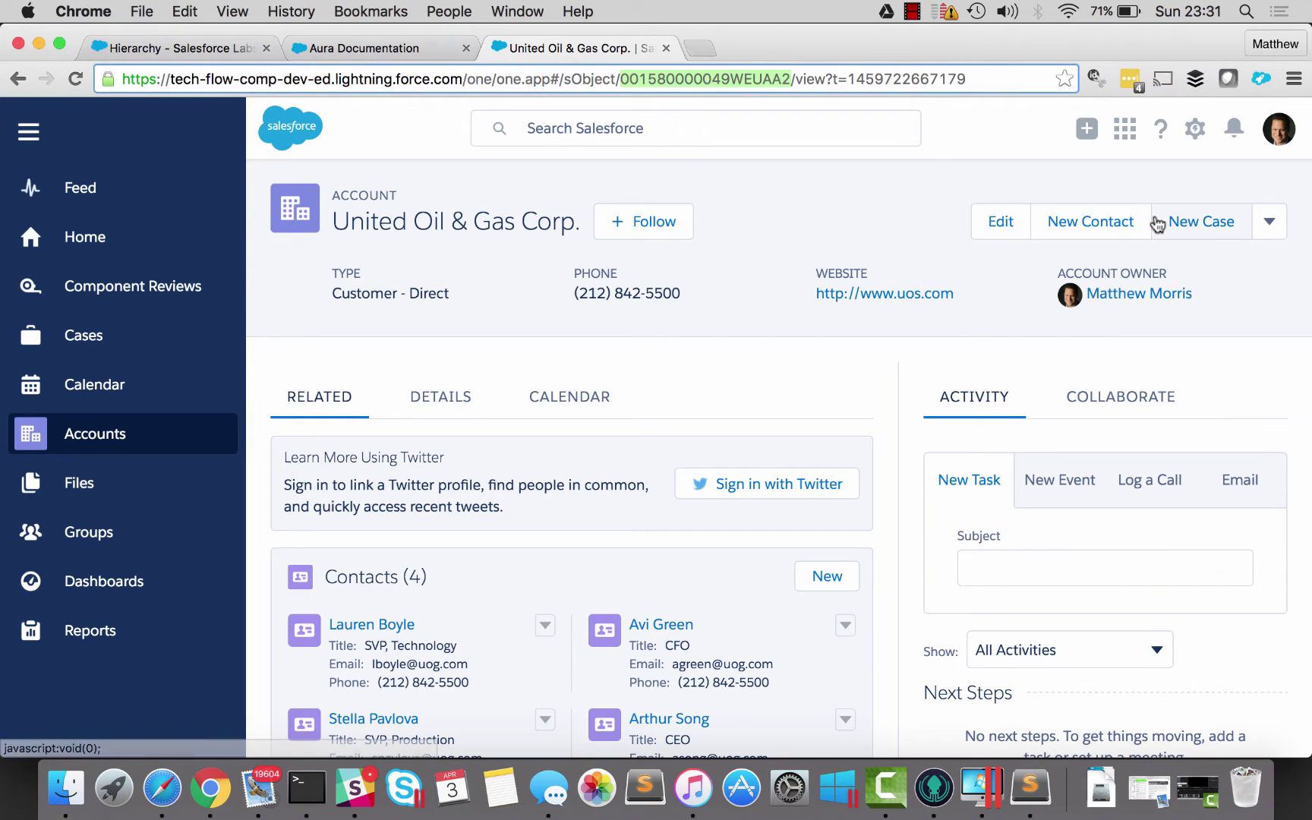
click(1189, 130)
click(1129, 317)
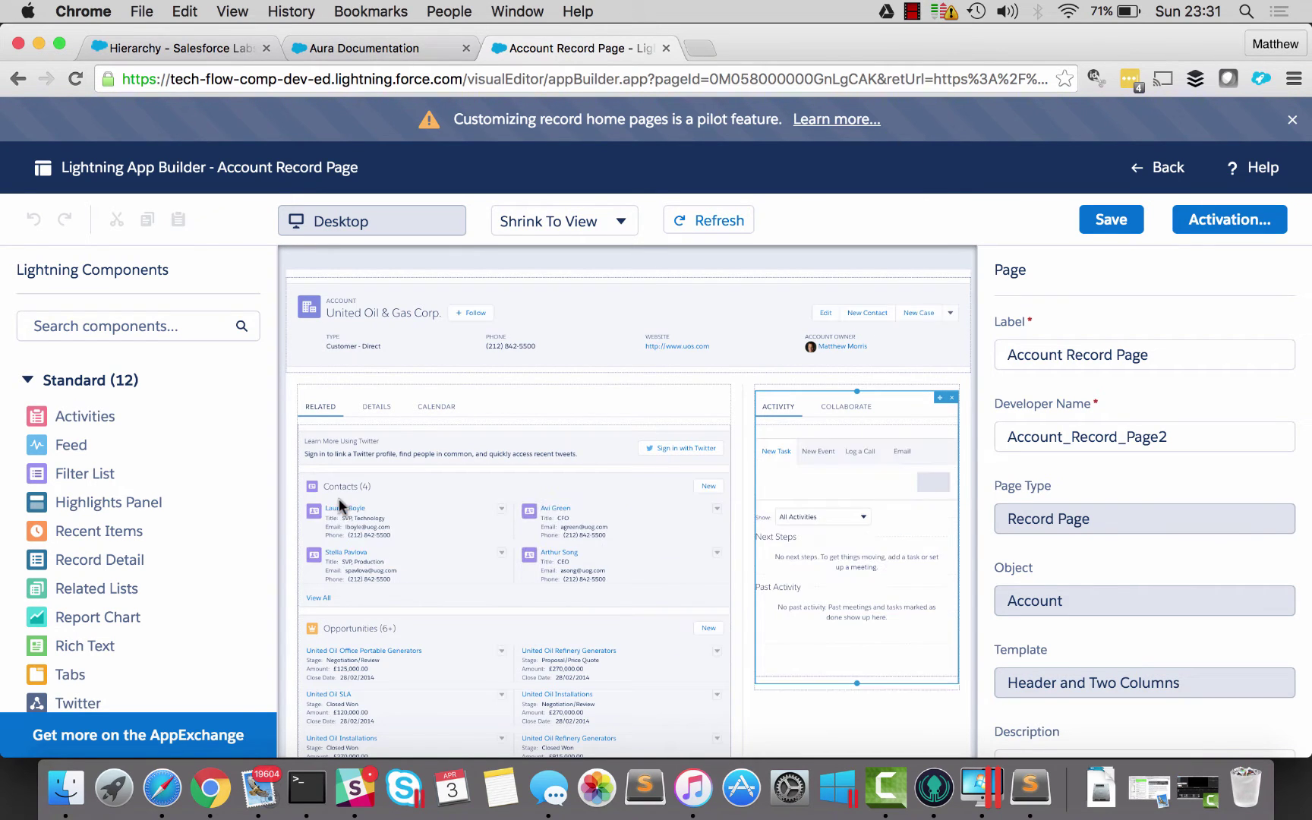
Drag the Custom - Managed Account Hierarchy component into the right column below Activity.
scroll(149, 545, down, 5)
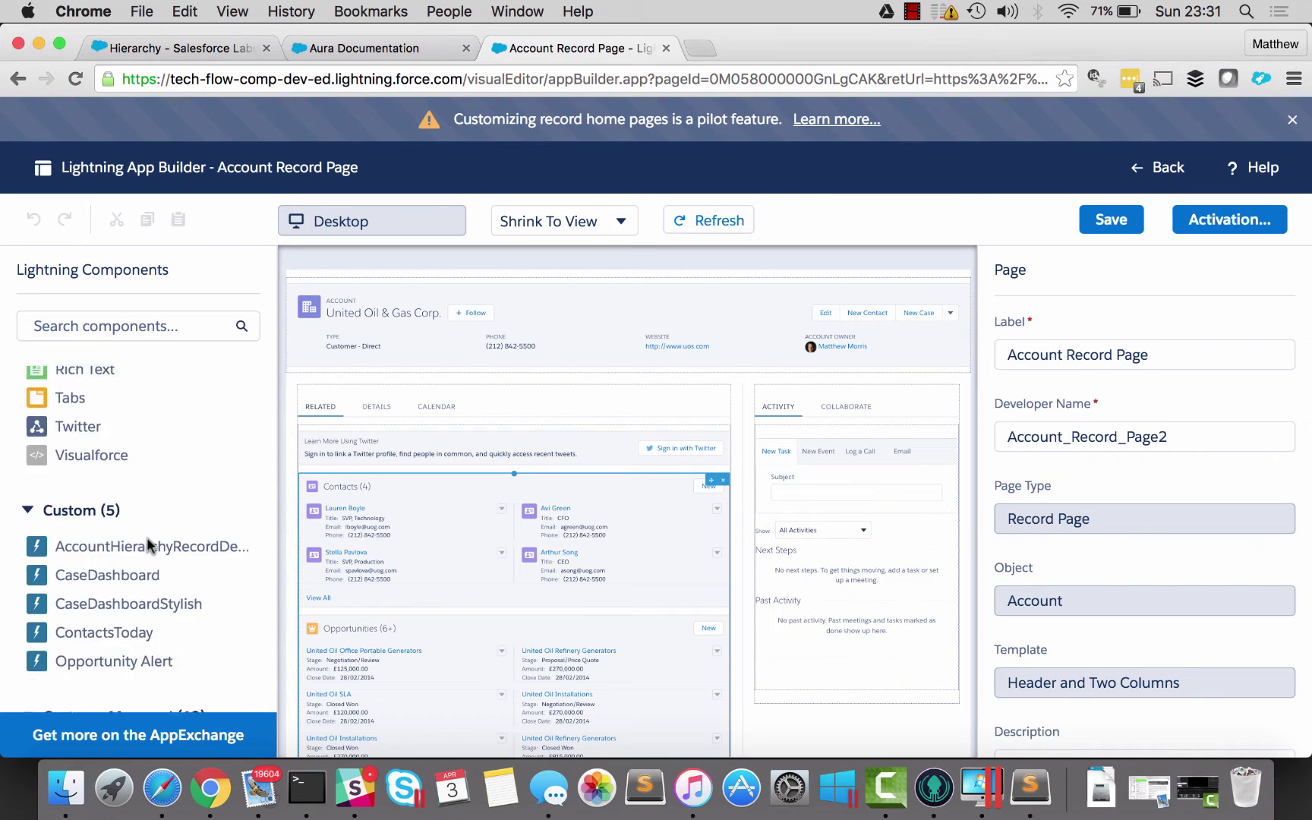
scroll(149, 545, down, 8)
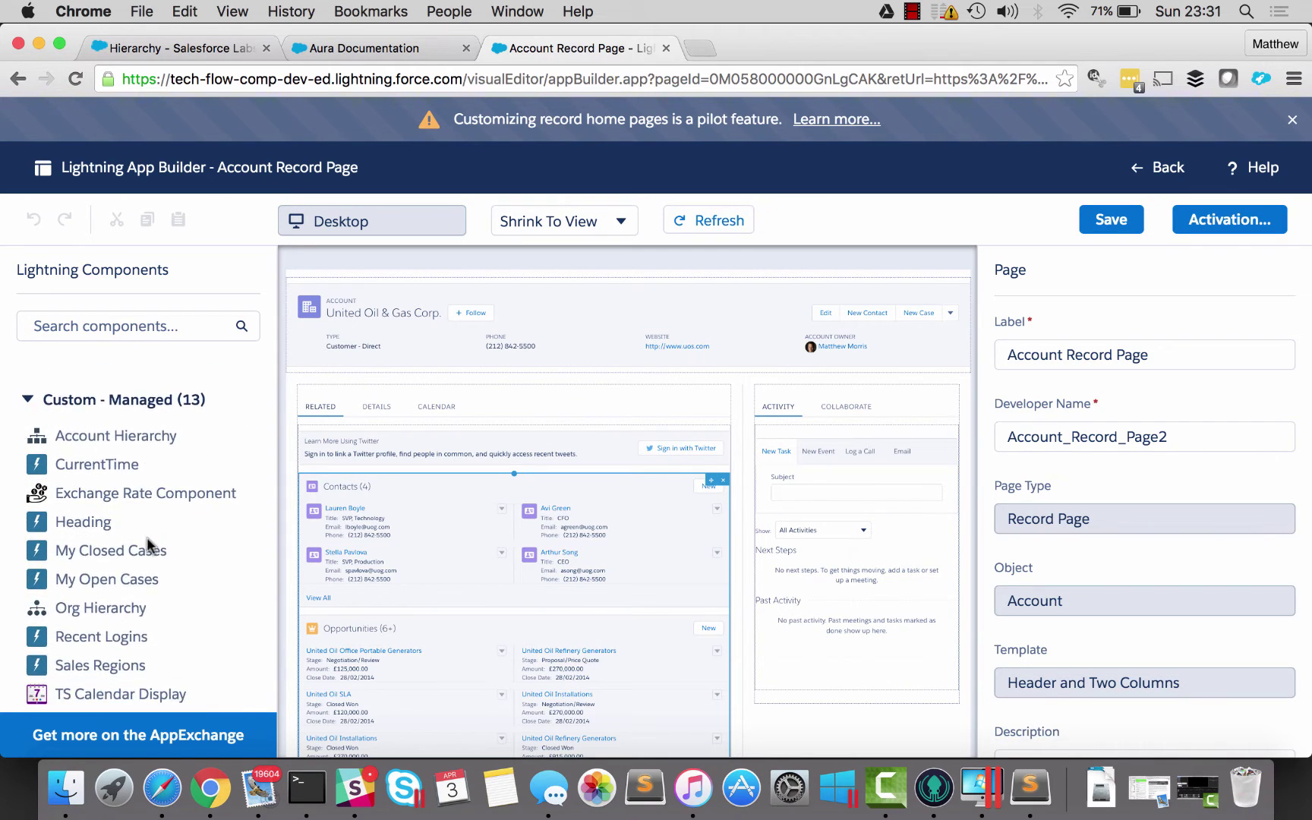
scroll(149, 545, down, 3)
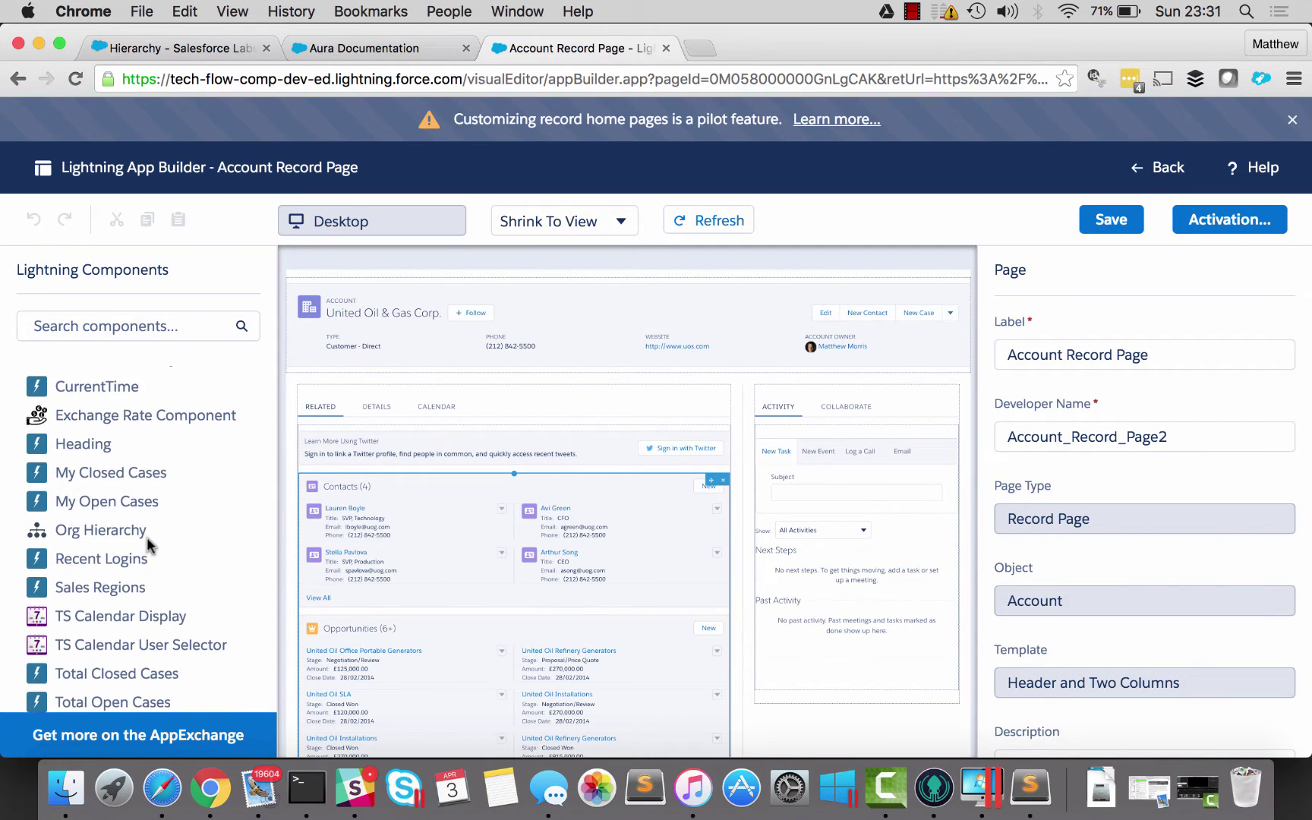
scroll(149, 545, up, 2)
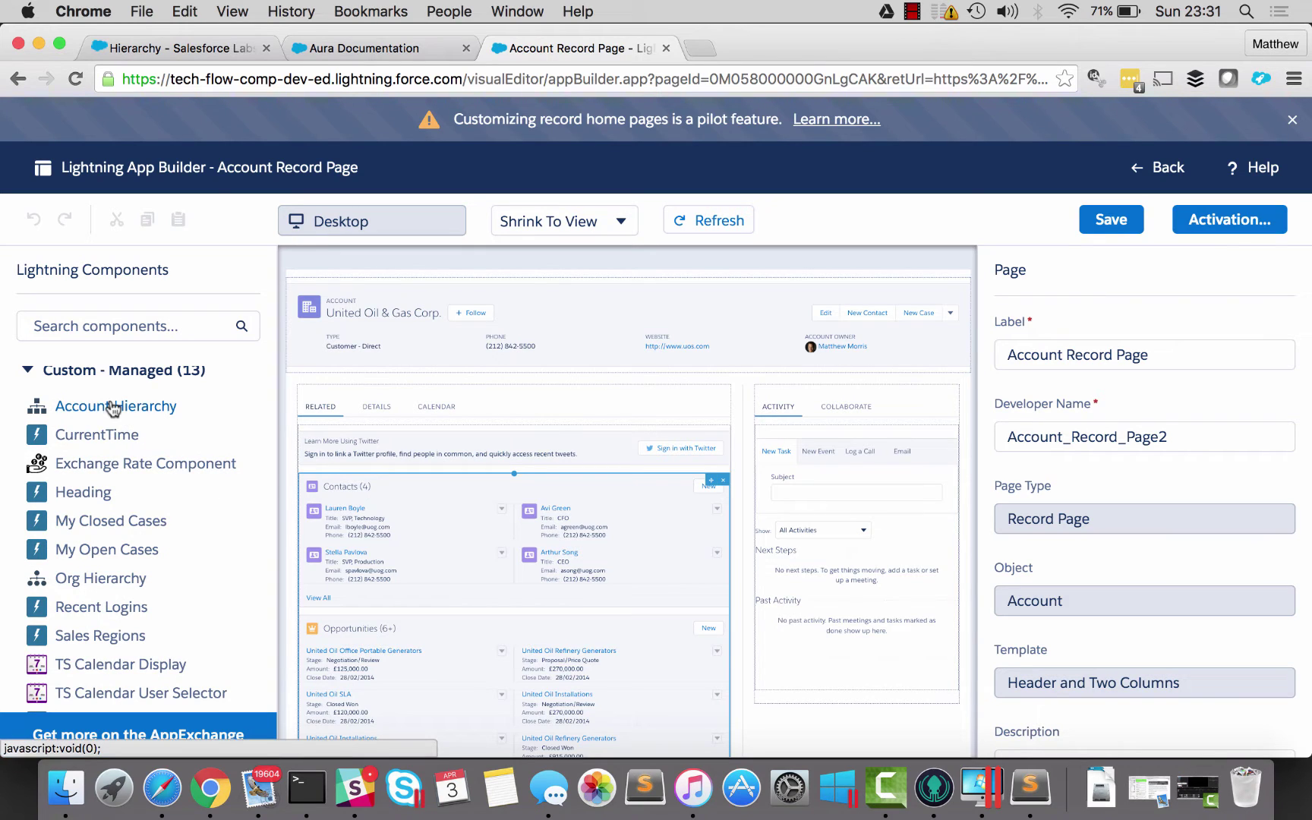
drag(127, 412, 808, 704)
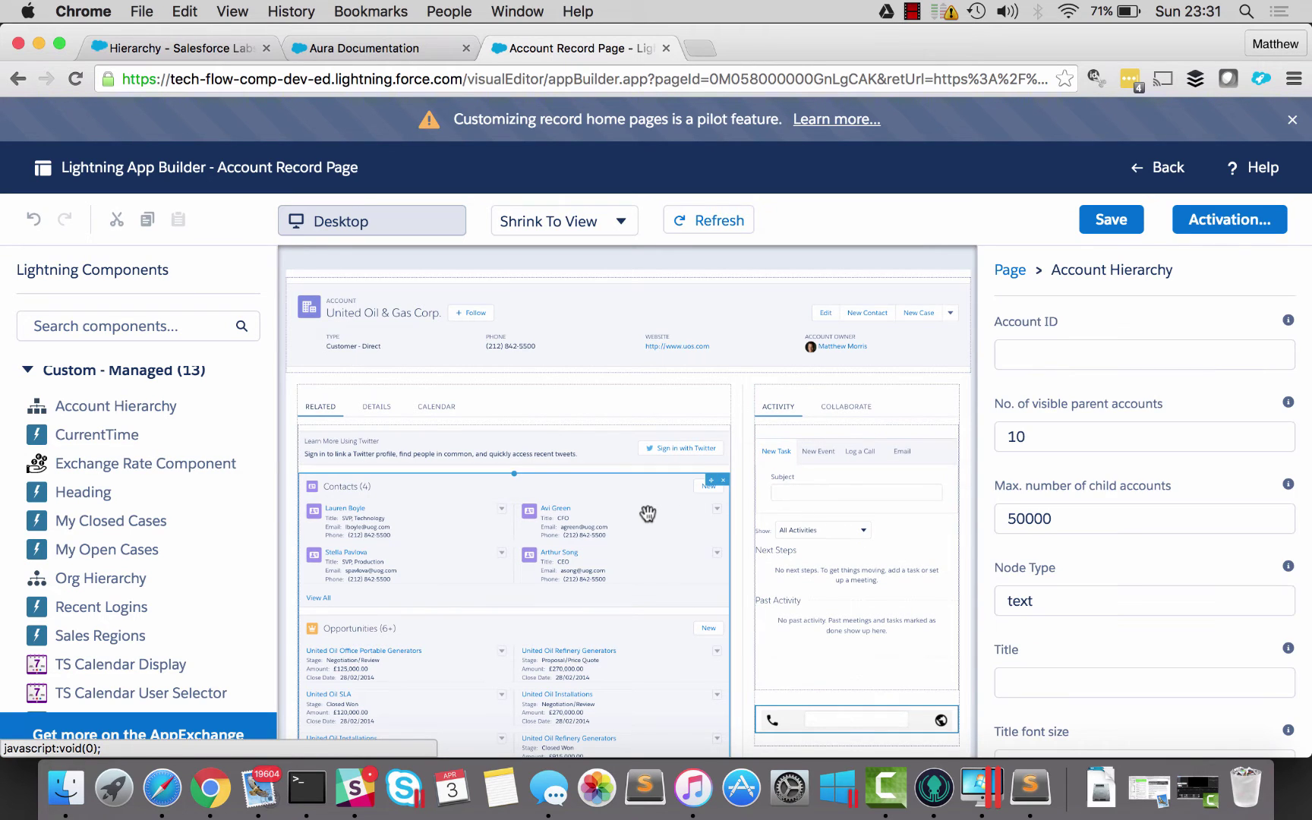
scroll(647, 513, down, 3)
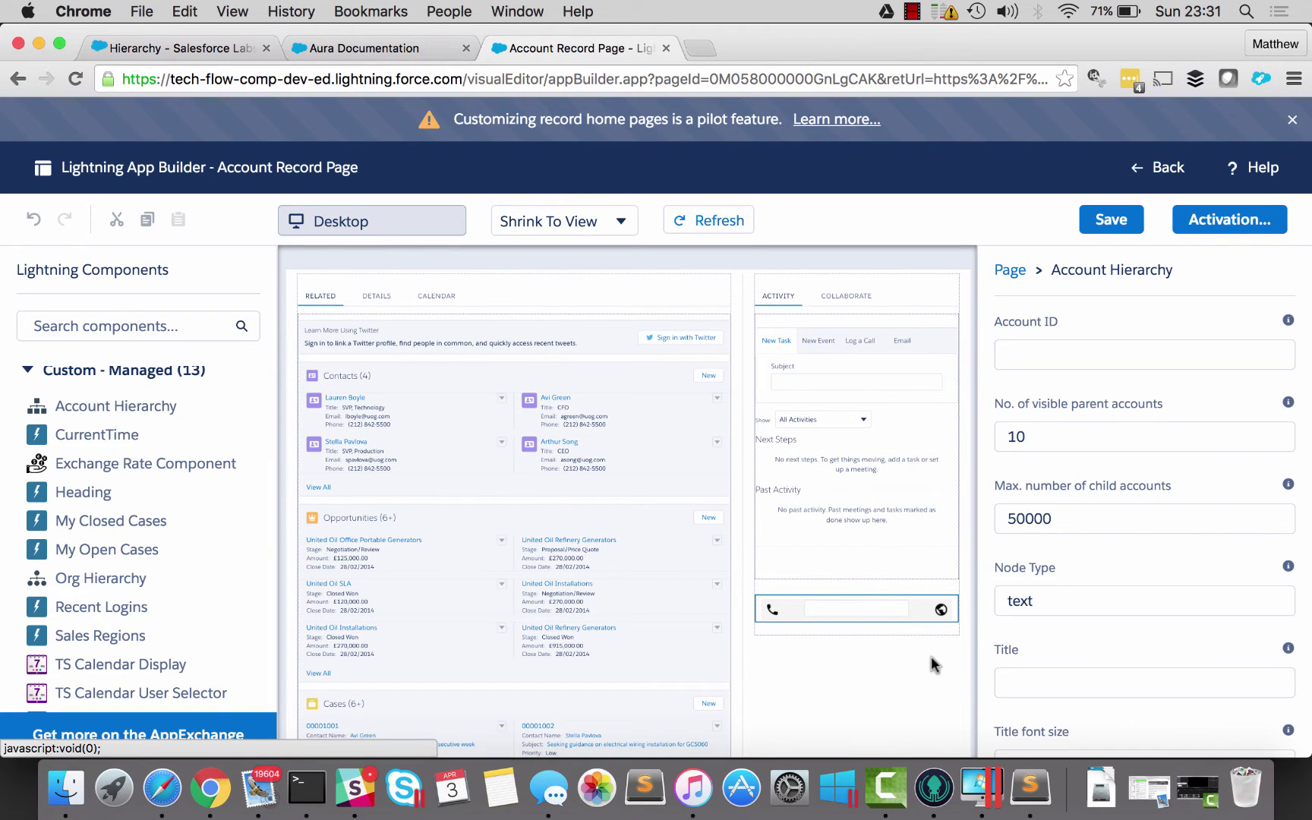
Paste the copied record ID into Account Hierarchy's Account ID, save the page, and go back.
click(1045, 355)
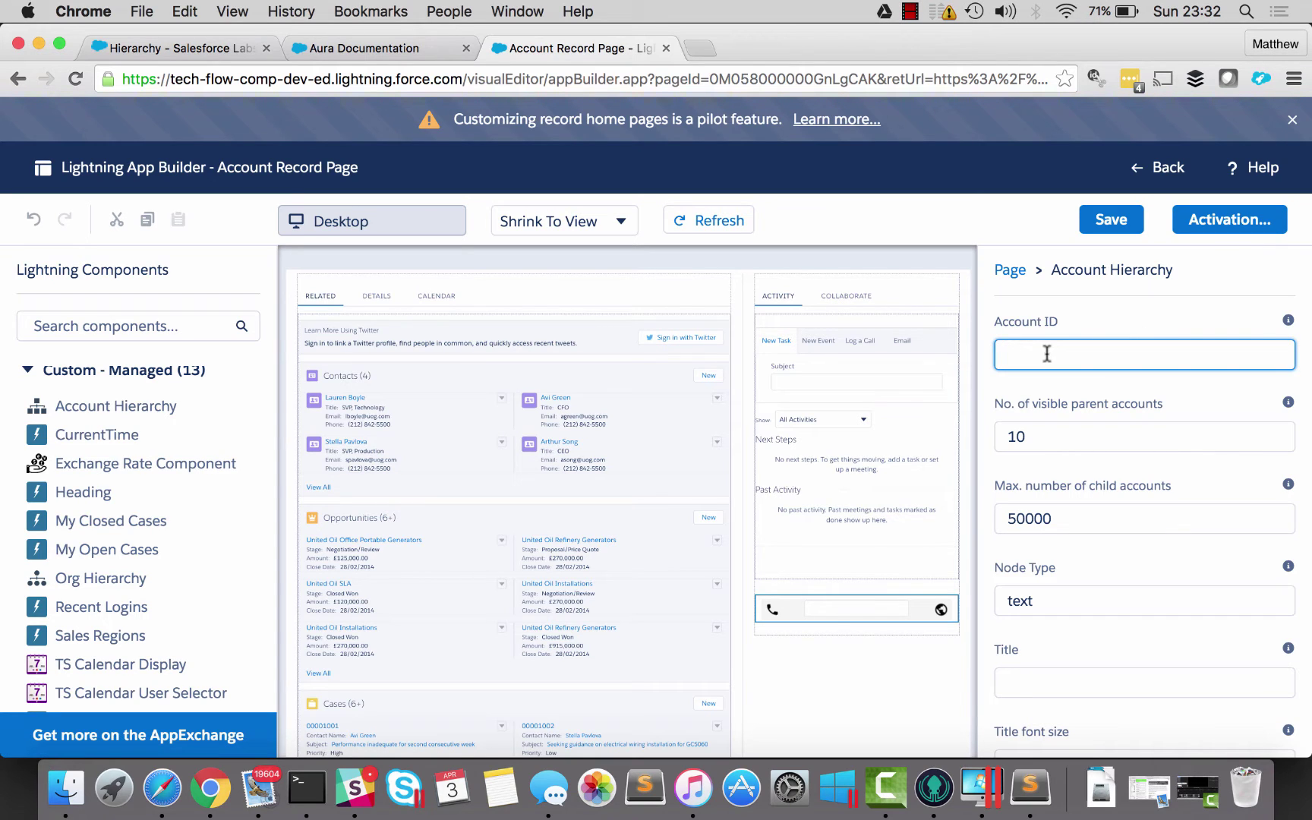
key(super+v)
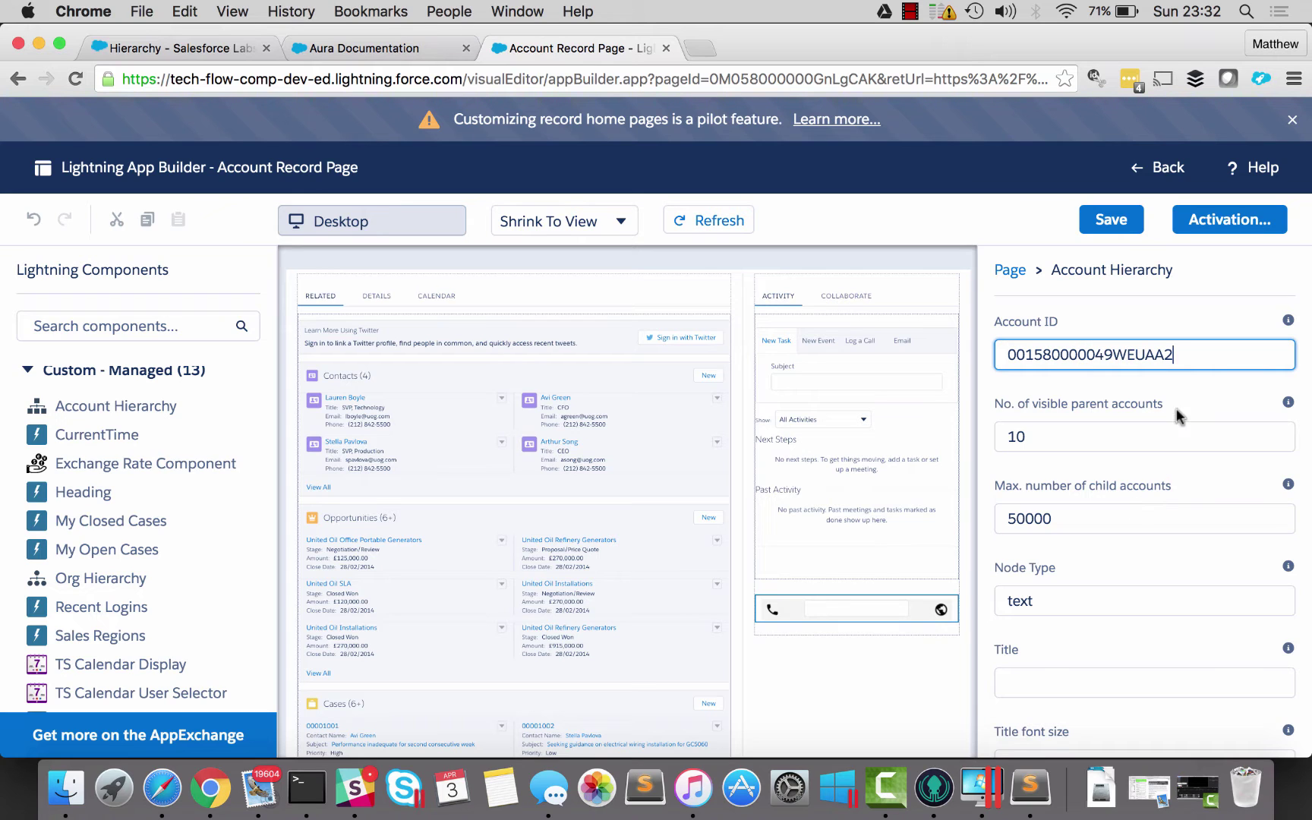
scroll(1118, 497, down, 2)
scroll(1118, 498, up, 2)
click(1113, 222)
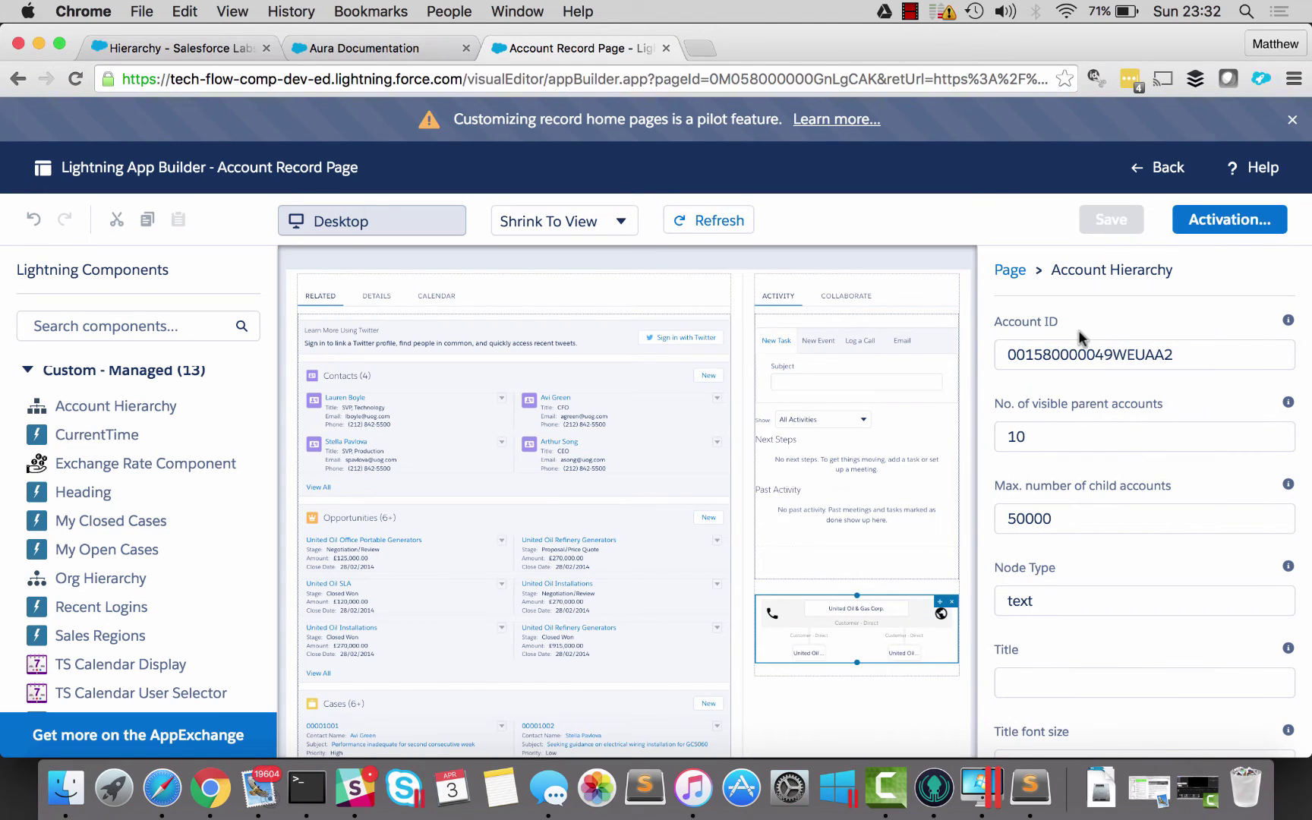
click(1161, 167)
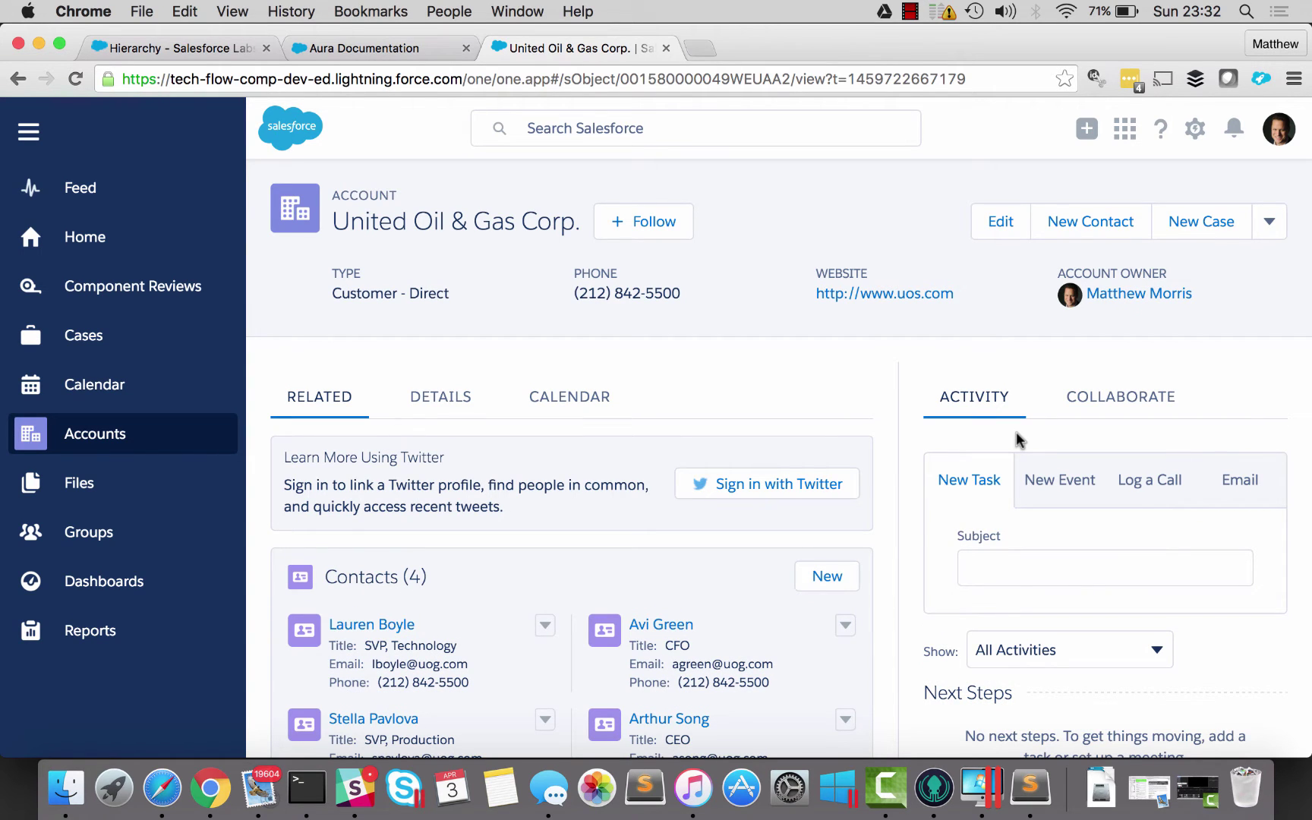
Open United Oil & Gas, UK by clicking its node in the hierarchy chart.
scroll(1018, 439, down, 10)
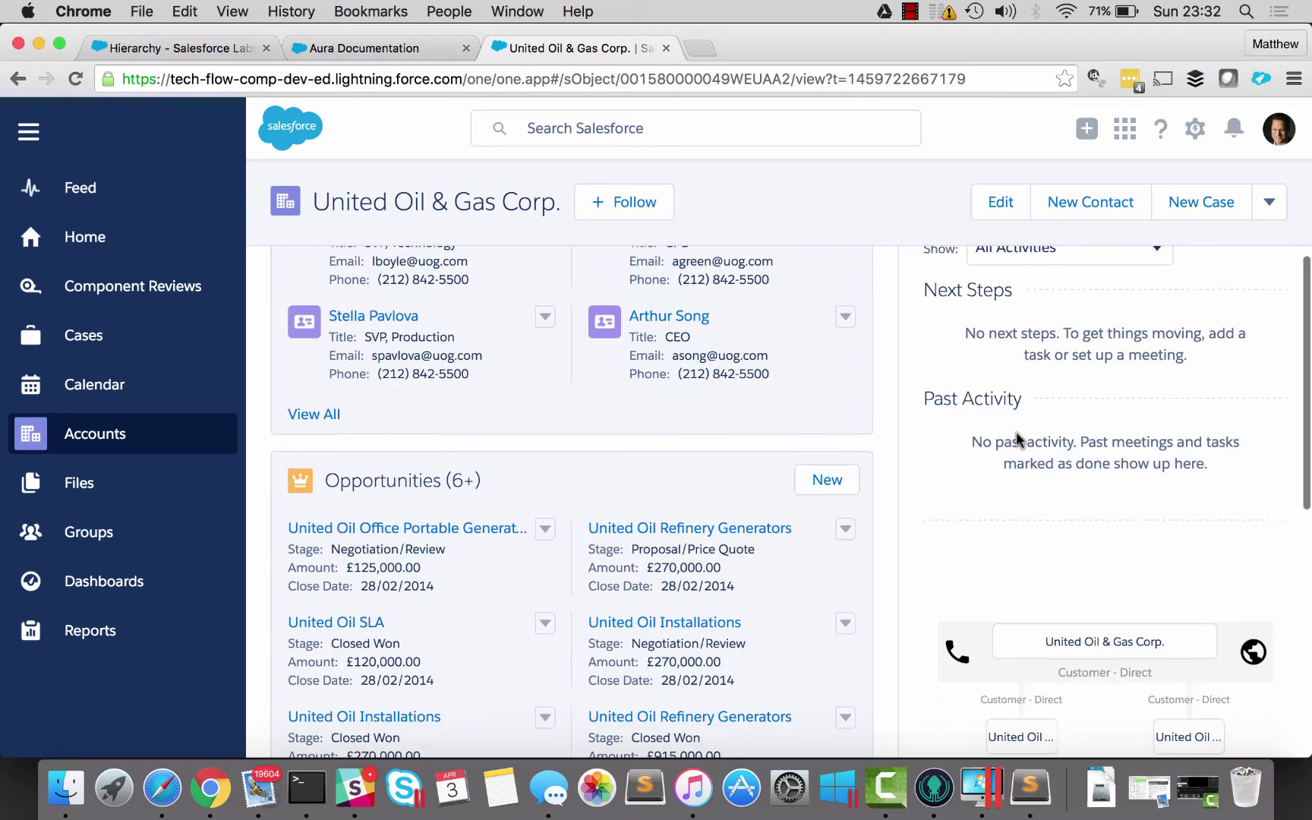
scroll(1017, 433, down, 5)
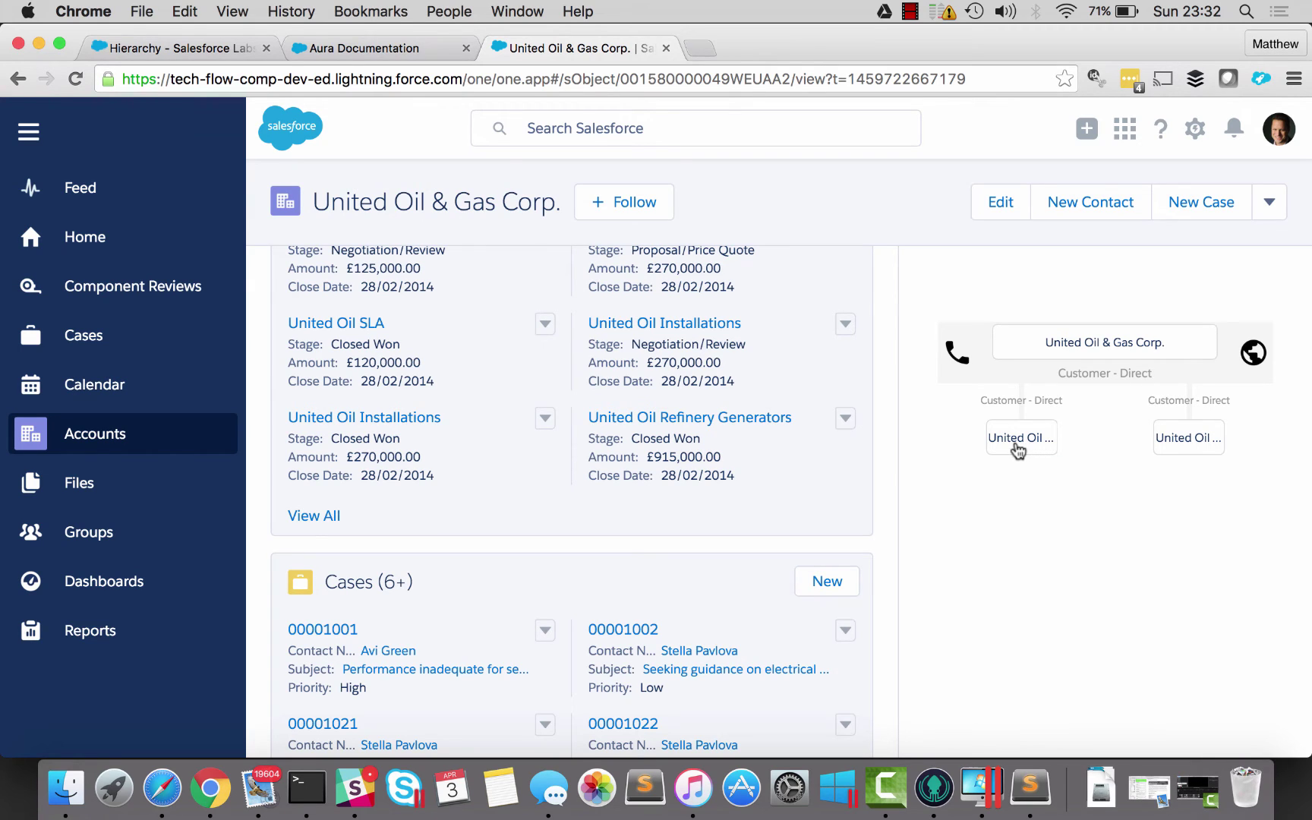
click(1017, 450)
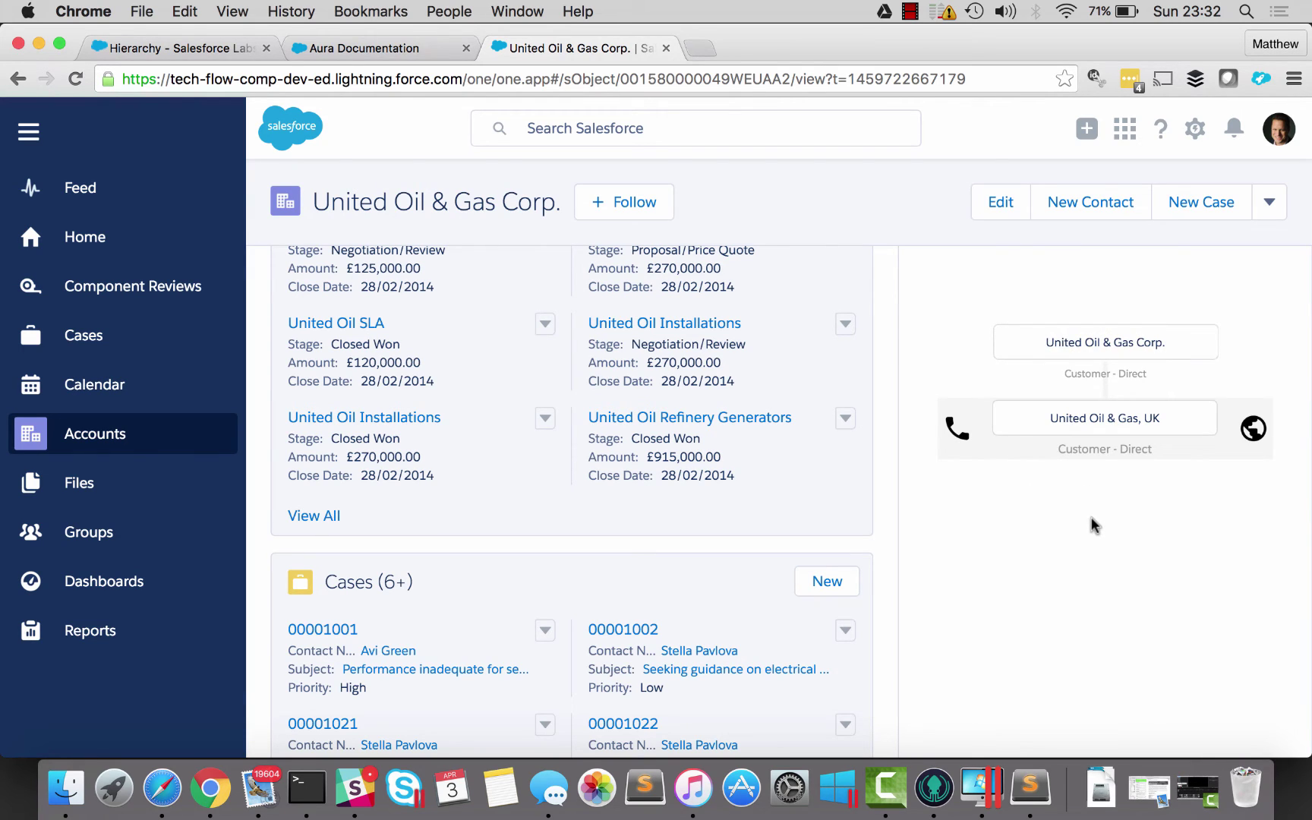
click(1091, 430)
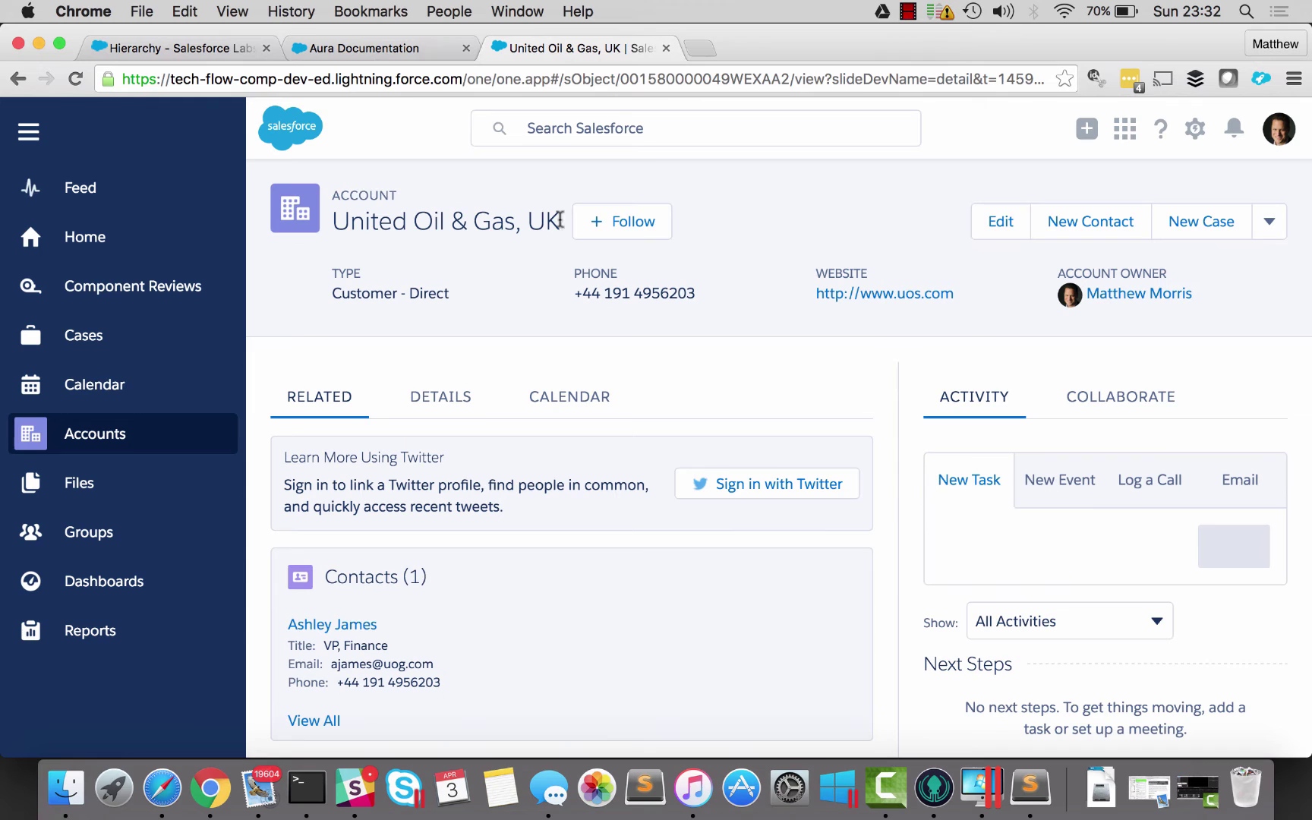
Open Burlington Textiles Corp of America from Accounts and scroll to its hierarchy card.
scroll(1071, 524, down, 5)
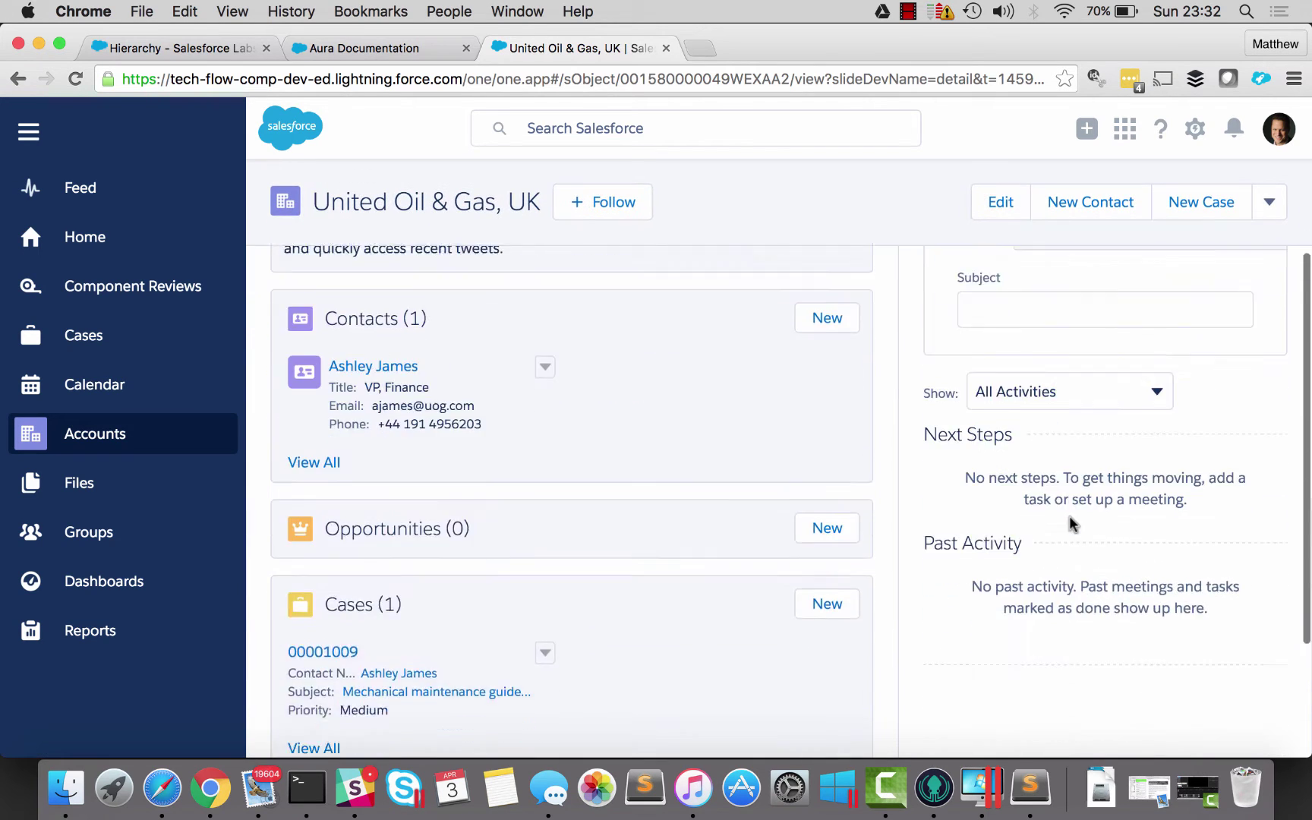
scroll(1072, 524, down, 2)
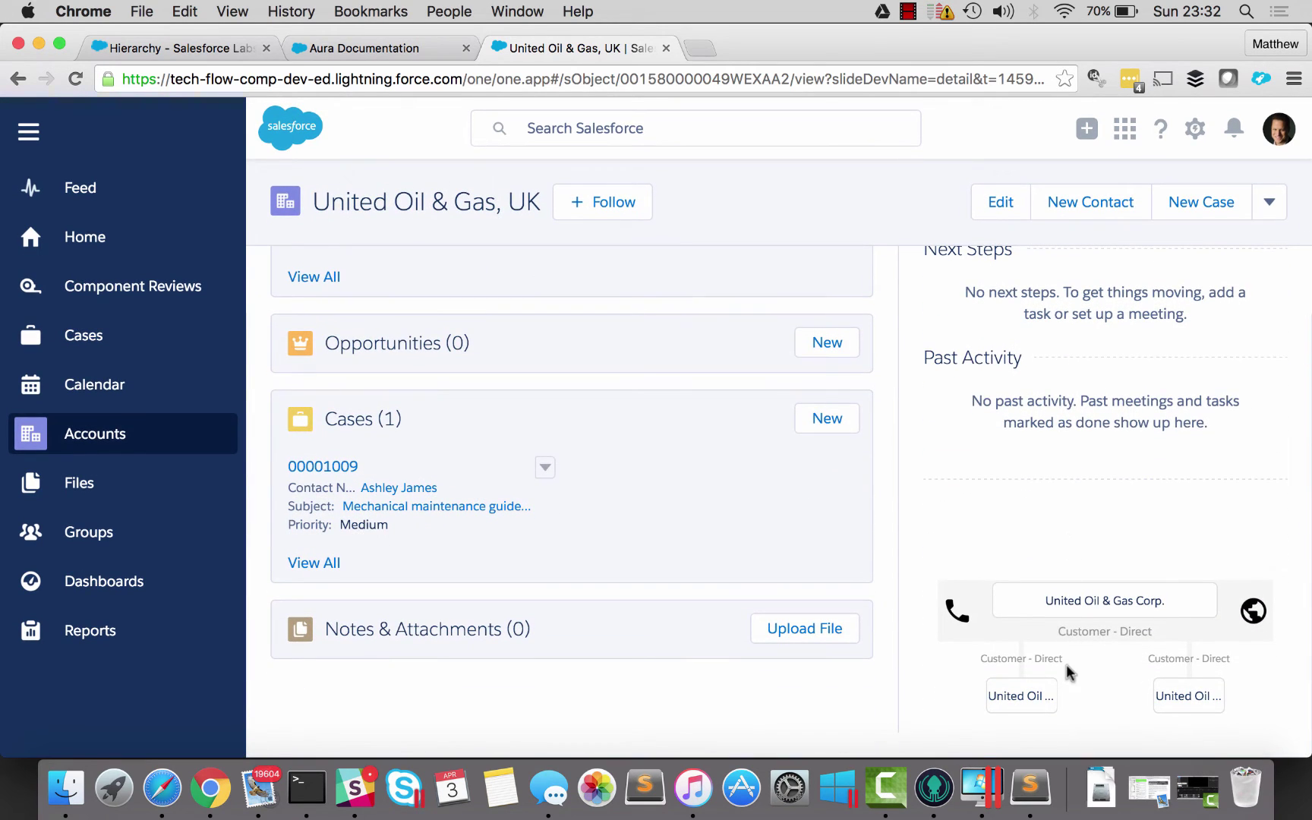
click(106, 433)
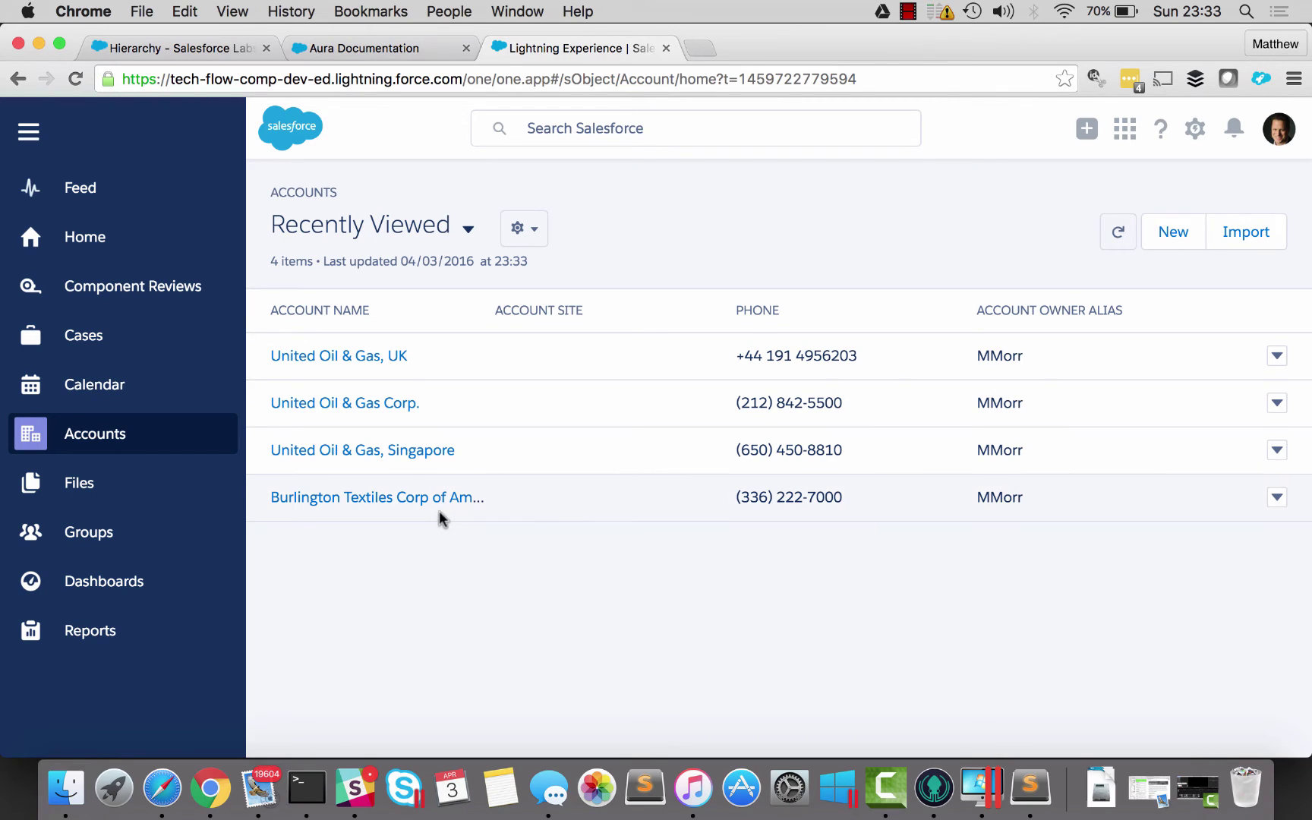
click(329, 502)
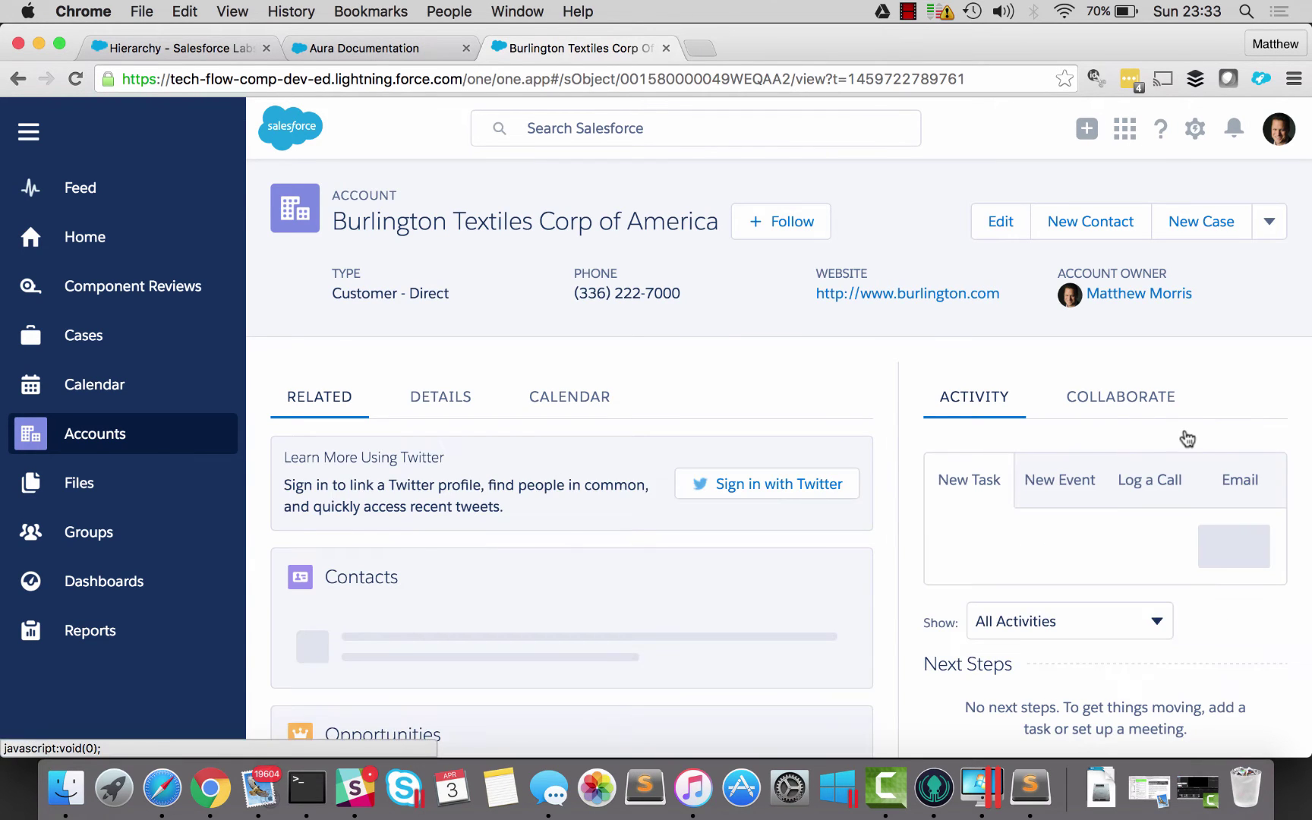
scroll(1142, 460, down, 5)
scroll(1140, 460, down, 4)
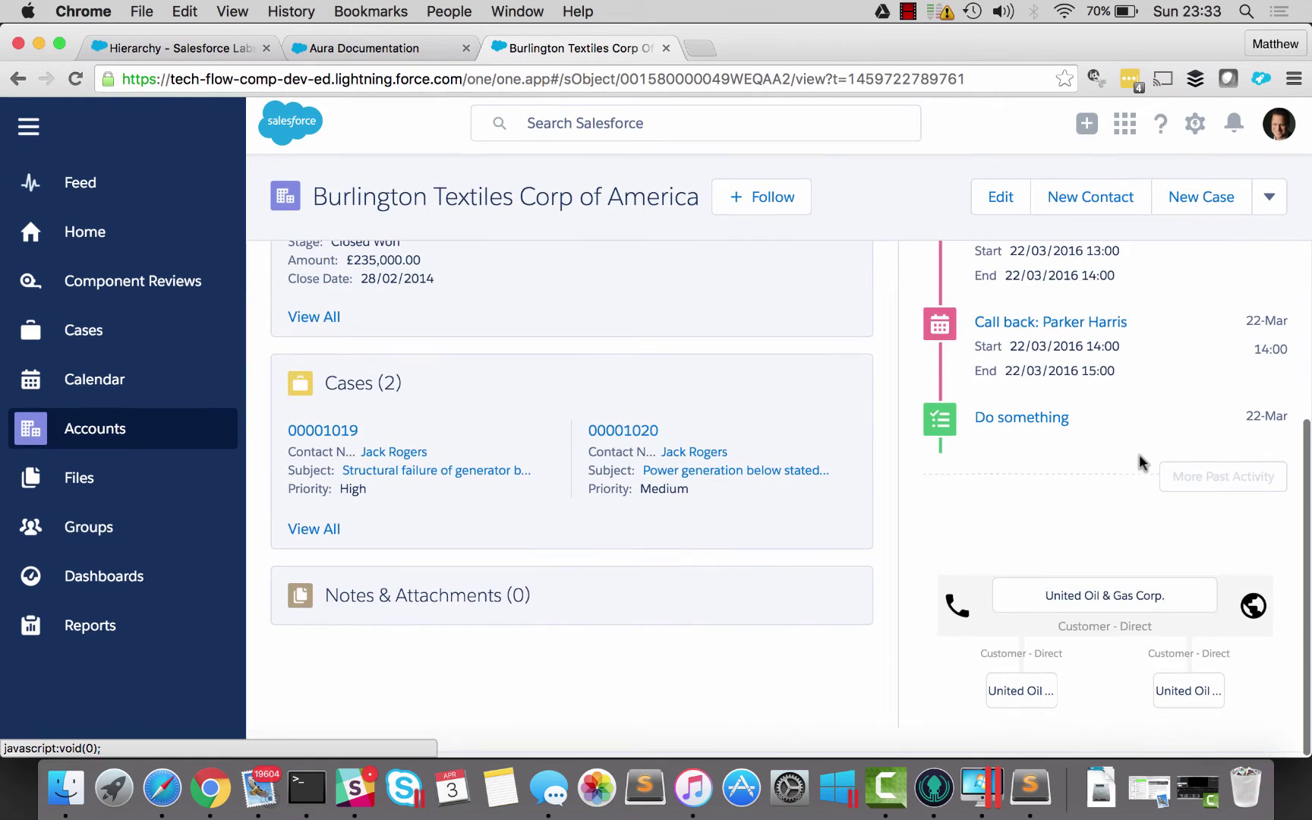
scroll(1245, 524, down, 1)
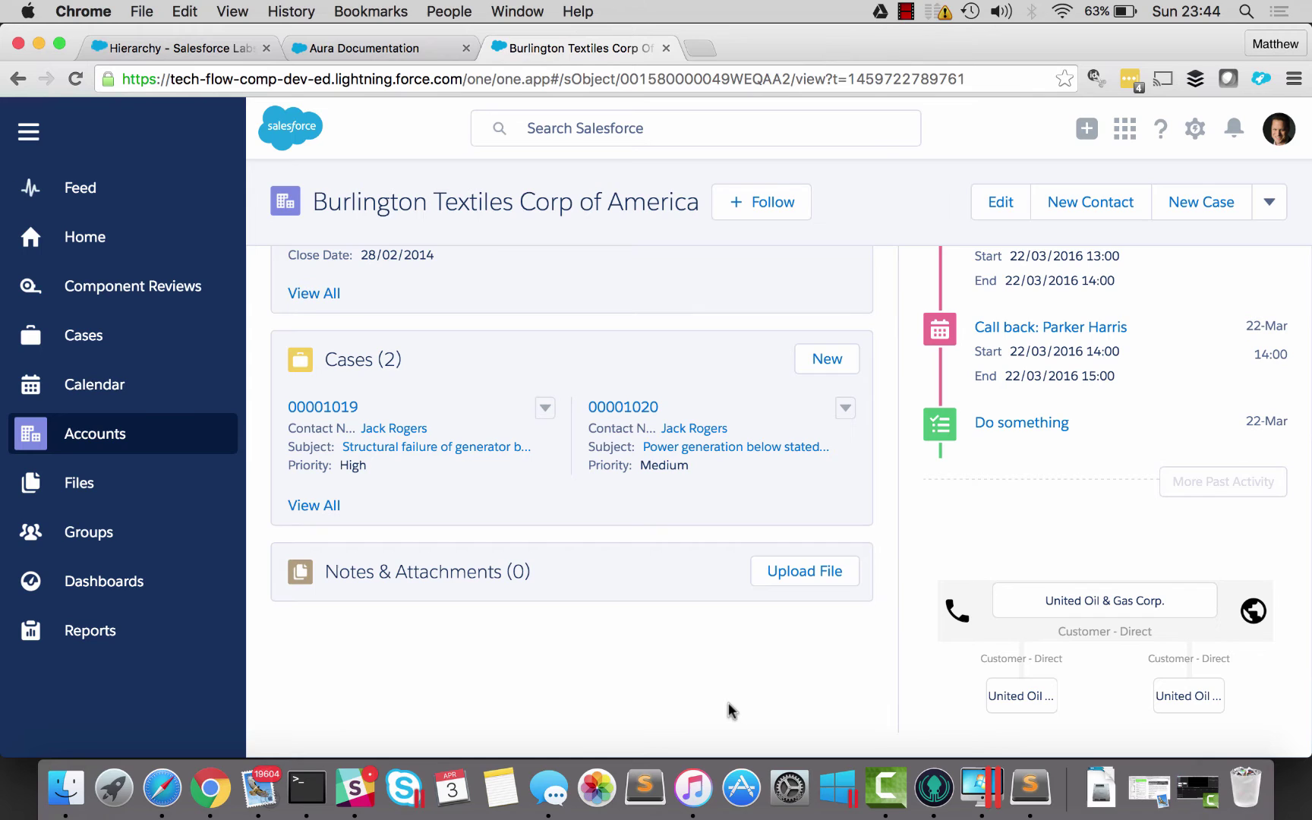
click(1195, 129)
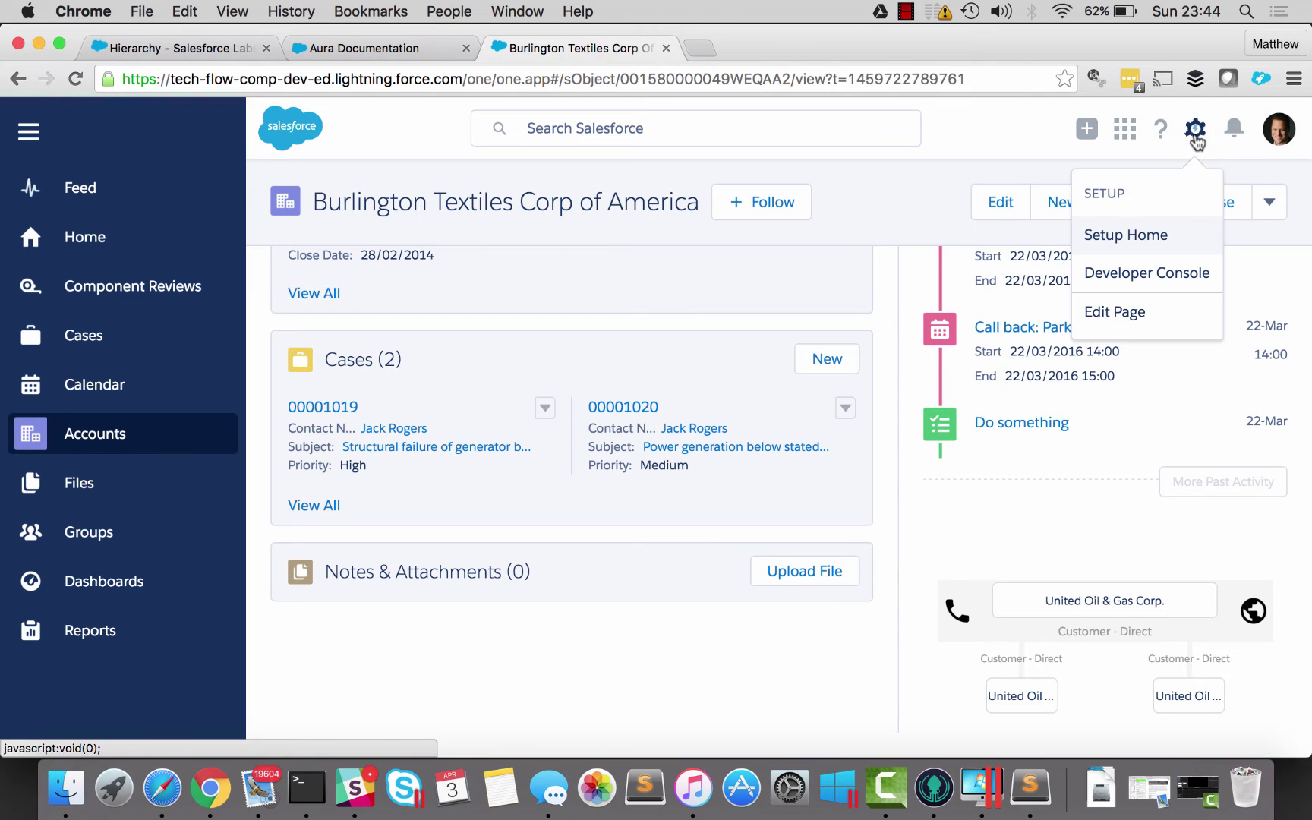
click(1122, 278)
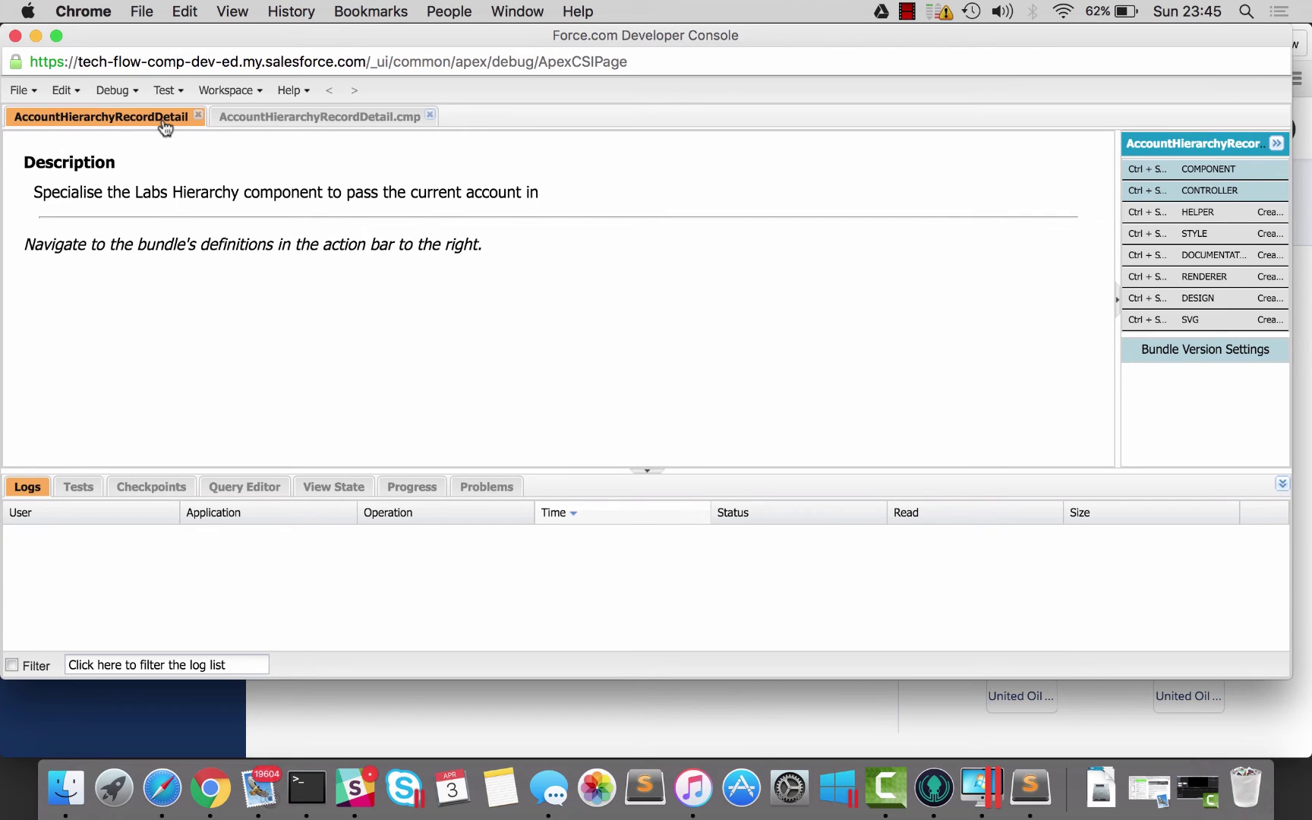
click(306, 118)
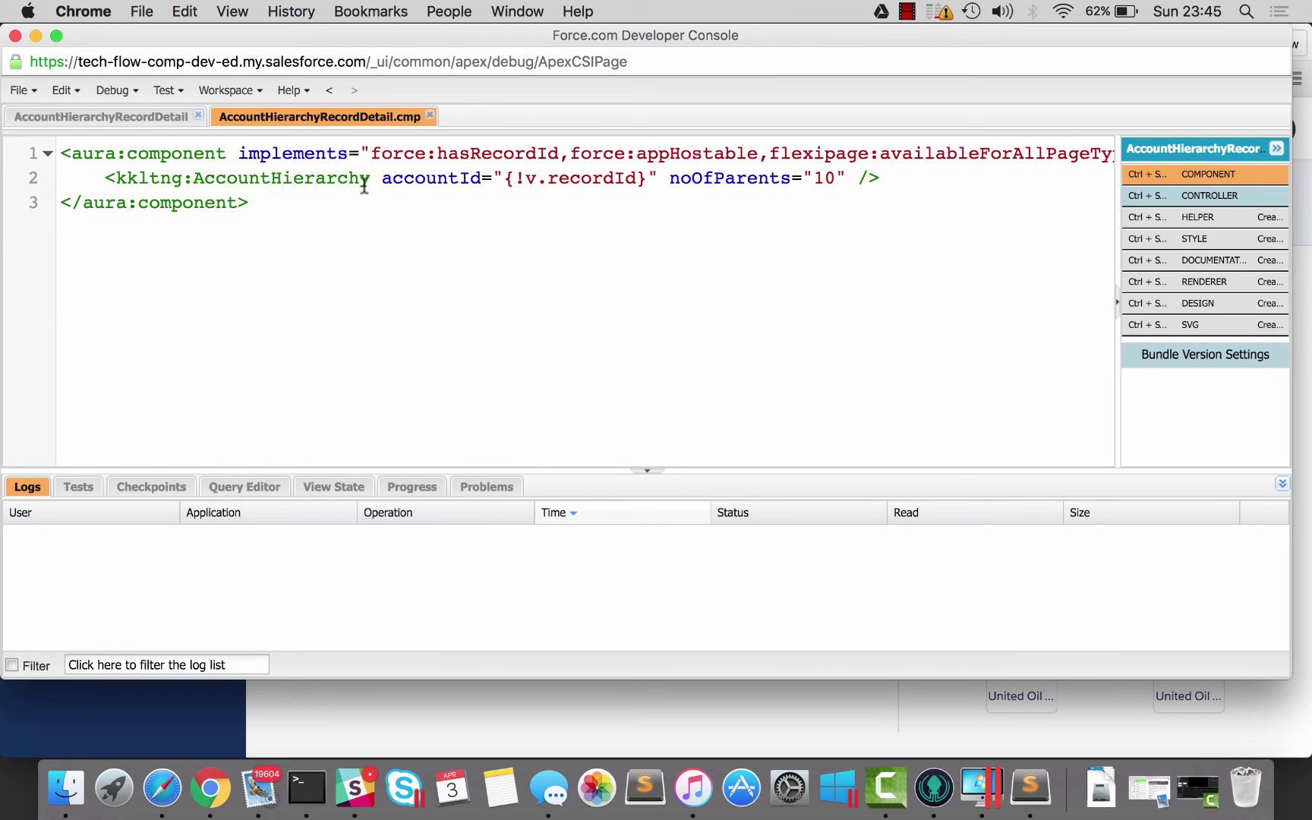
drag(372, 180, 118, 180)
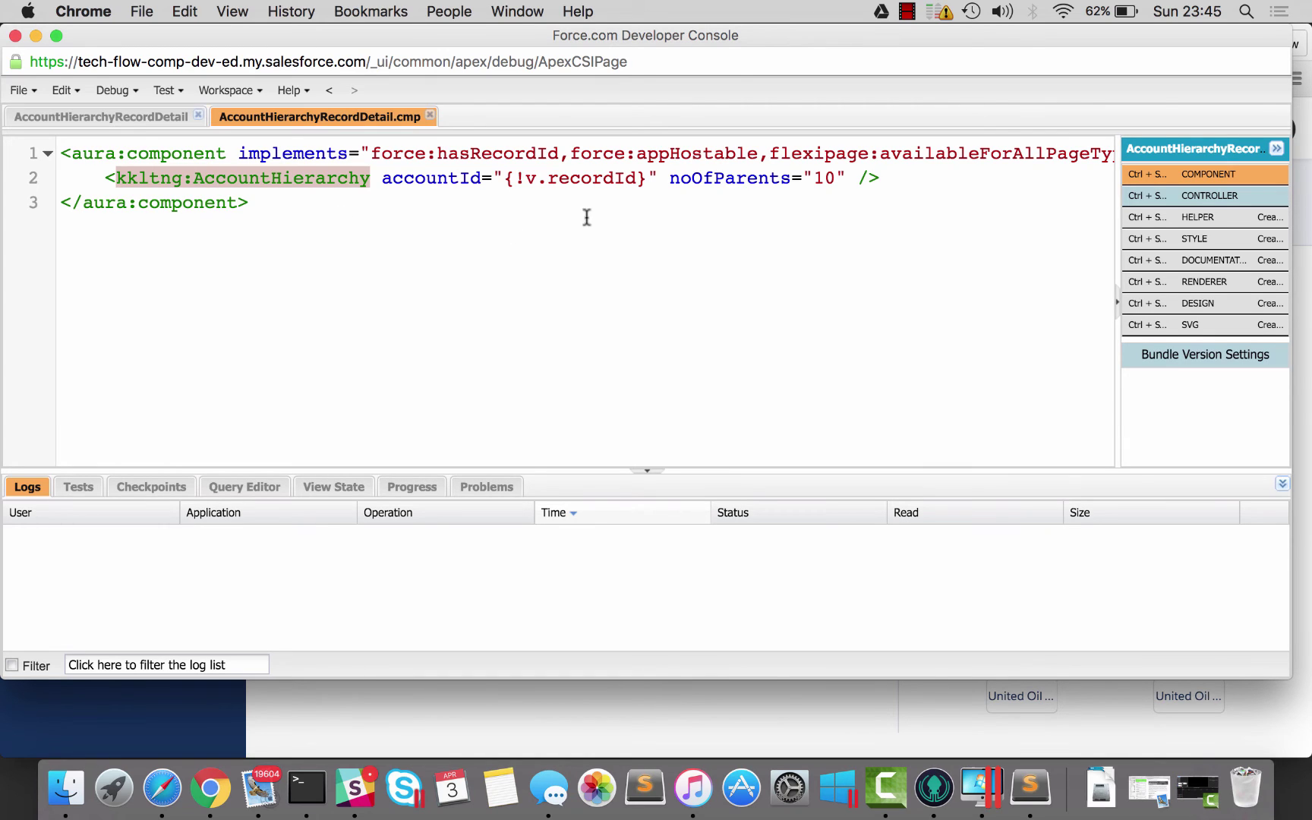
double_click(595, 181)
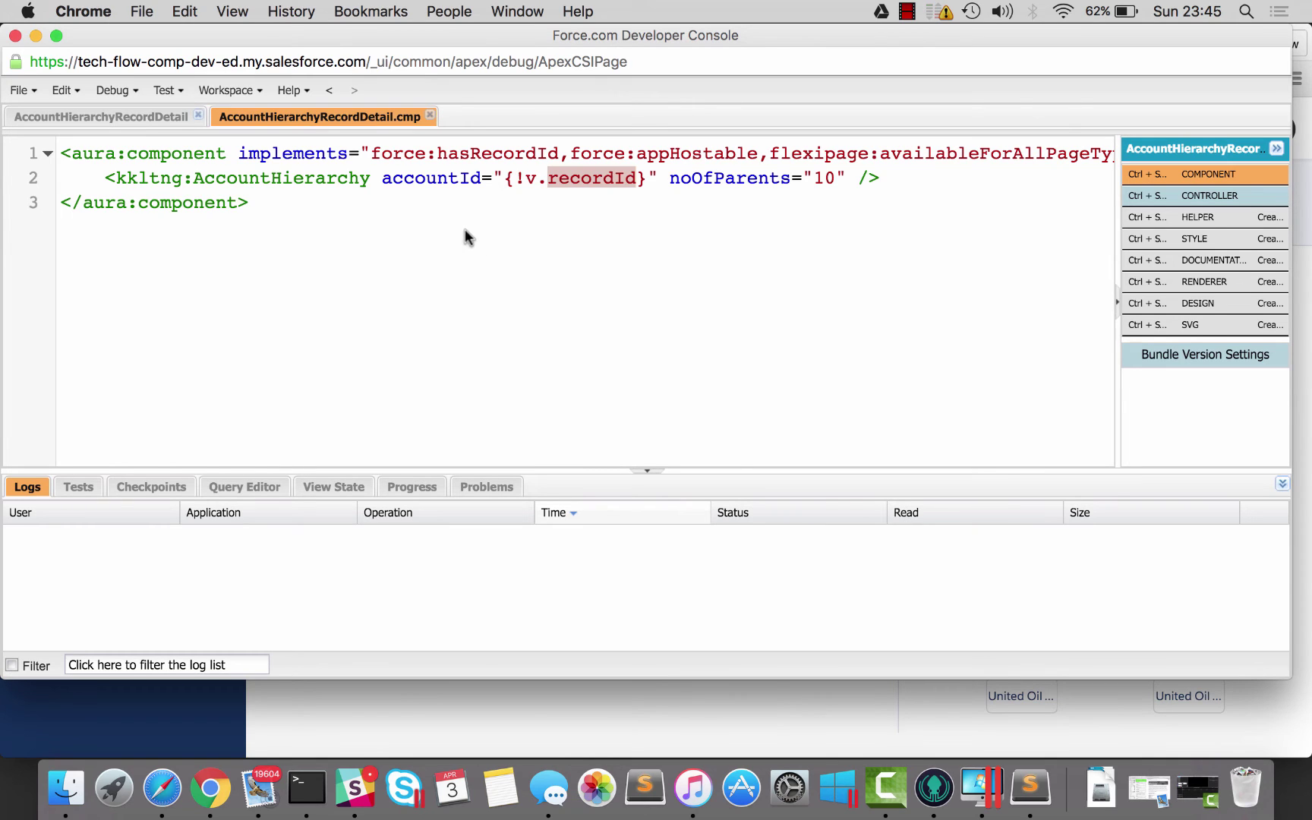
click(373, 152)
drag(373, 153, 538, 151)
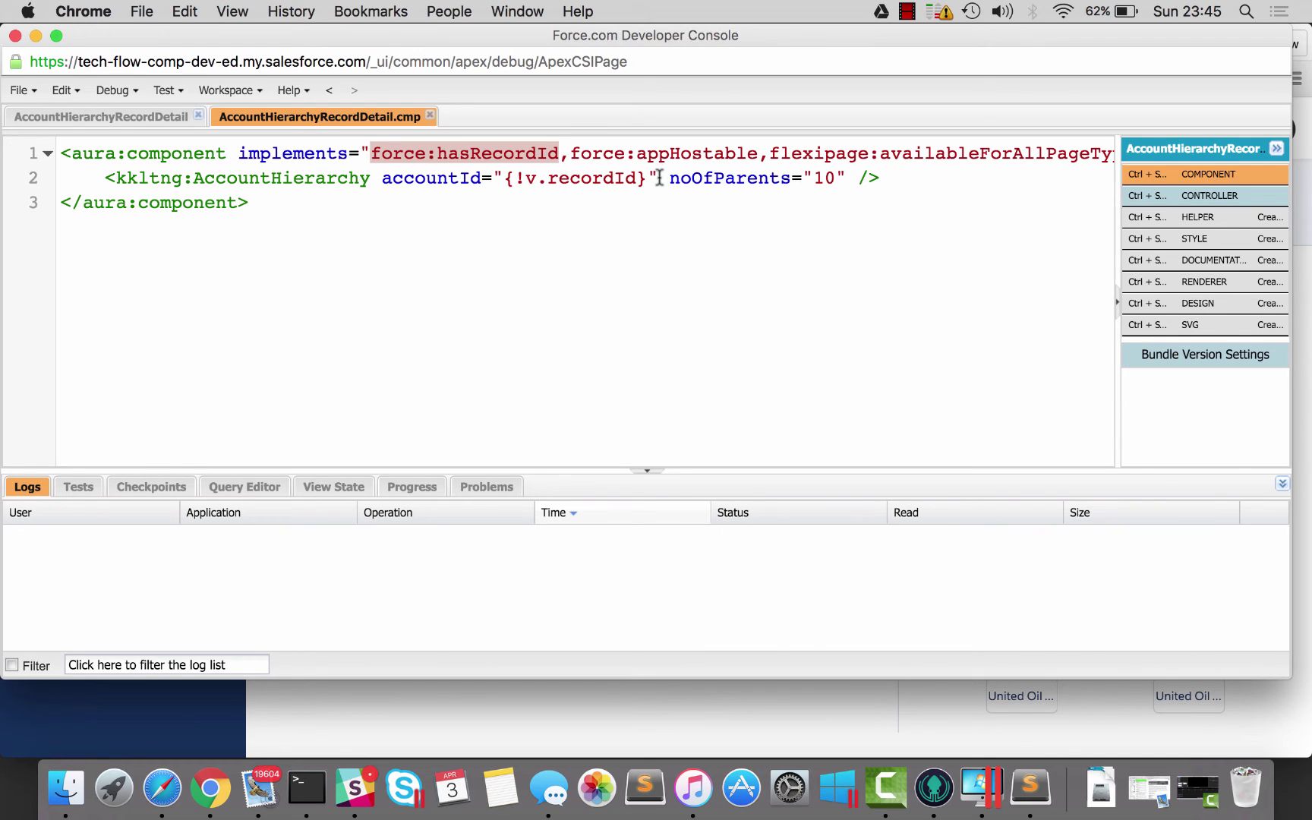
click(15, 36)
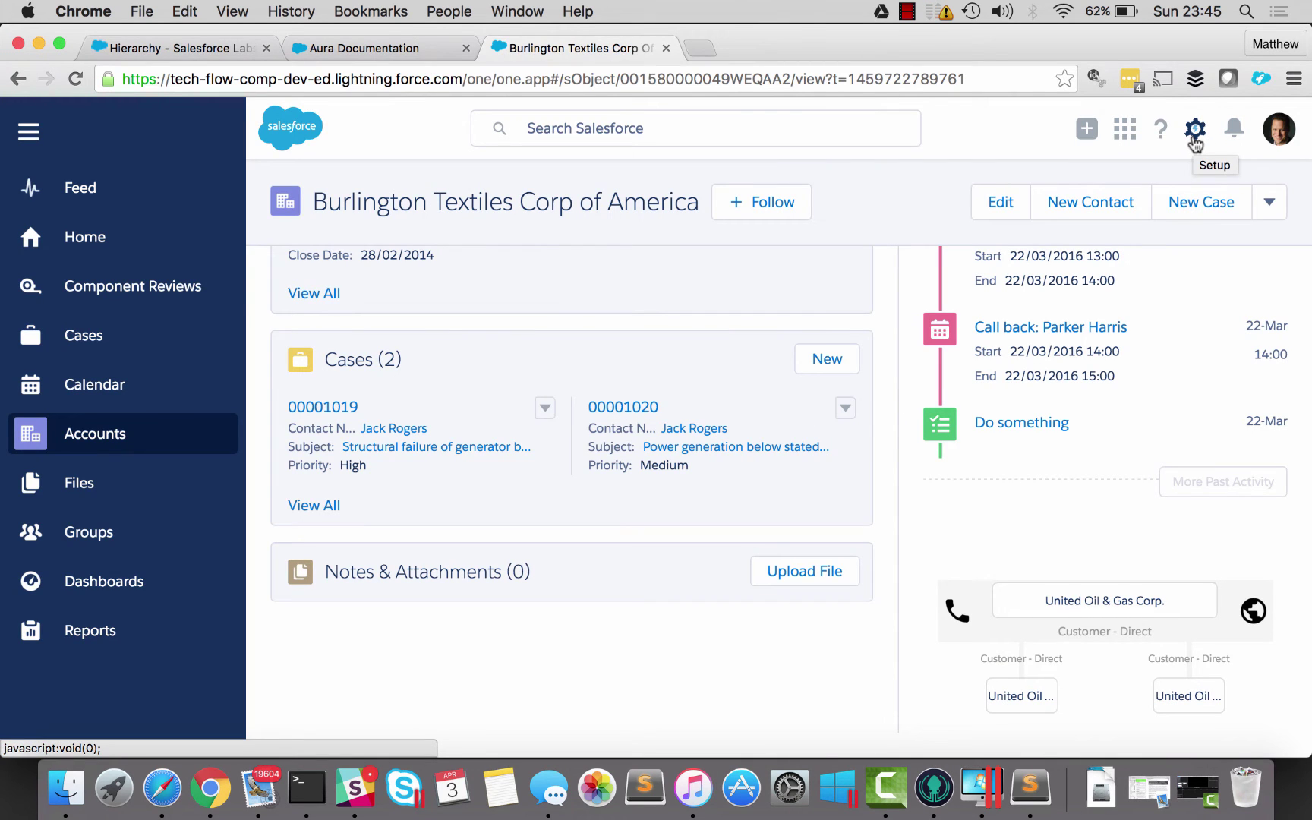
Edit the Account Record Page and delete the fixed-ID Account Hierarchy component.
click(1195, 129)
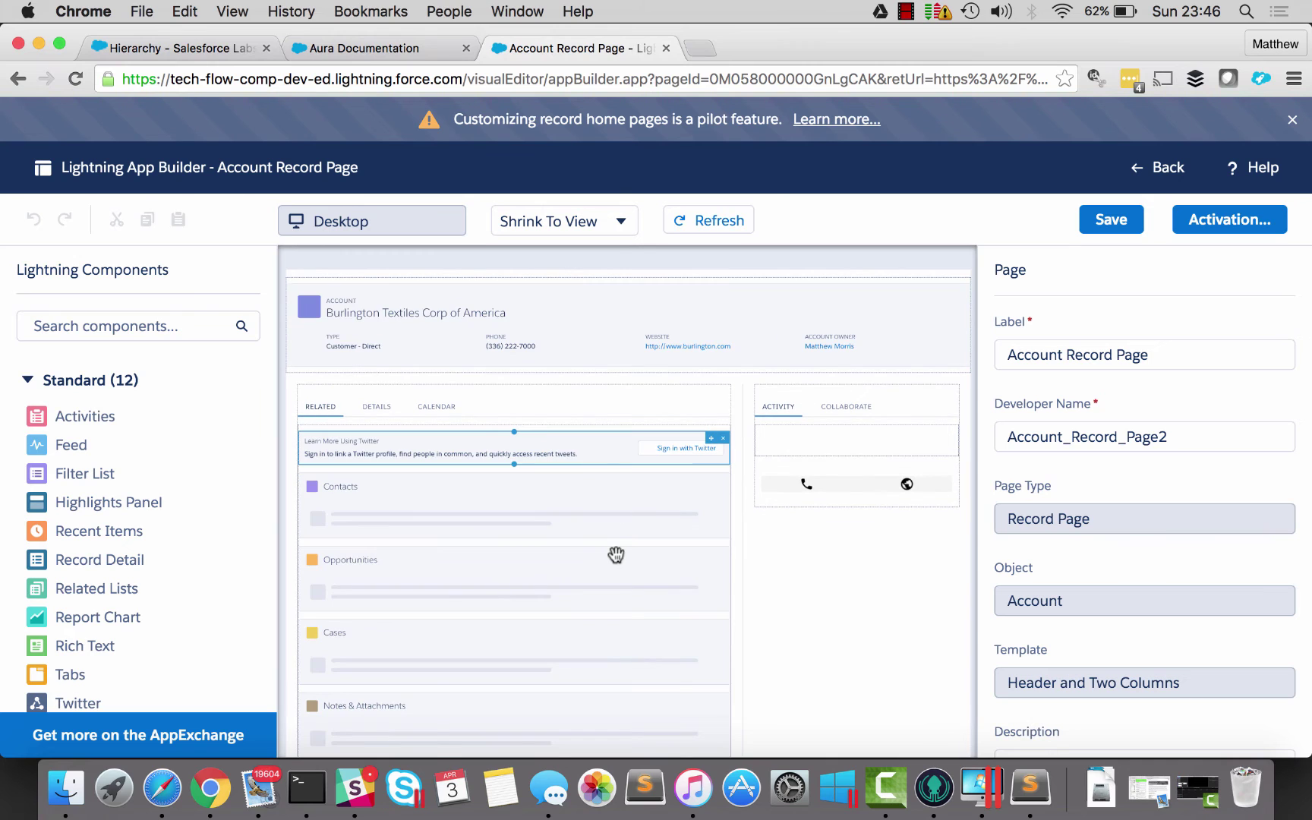
scroll(833, 566, down, 2)
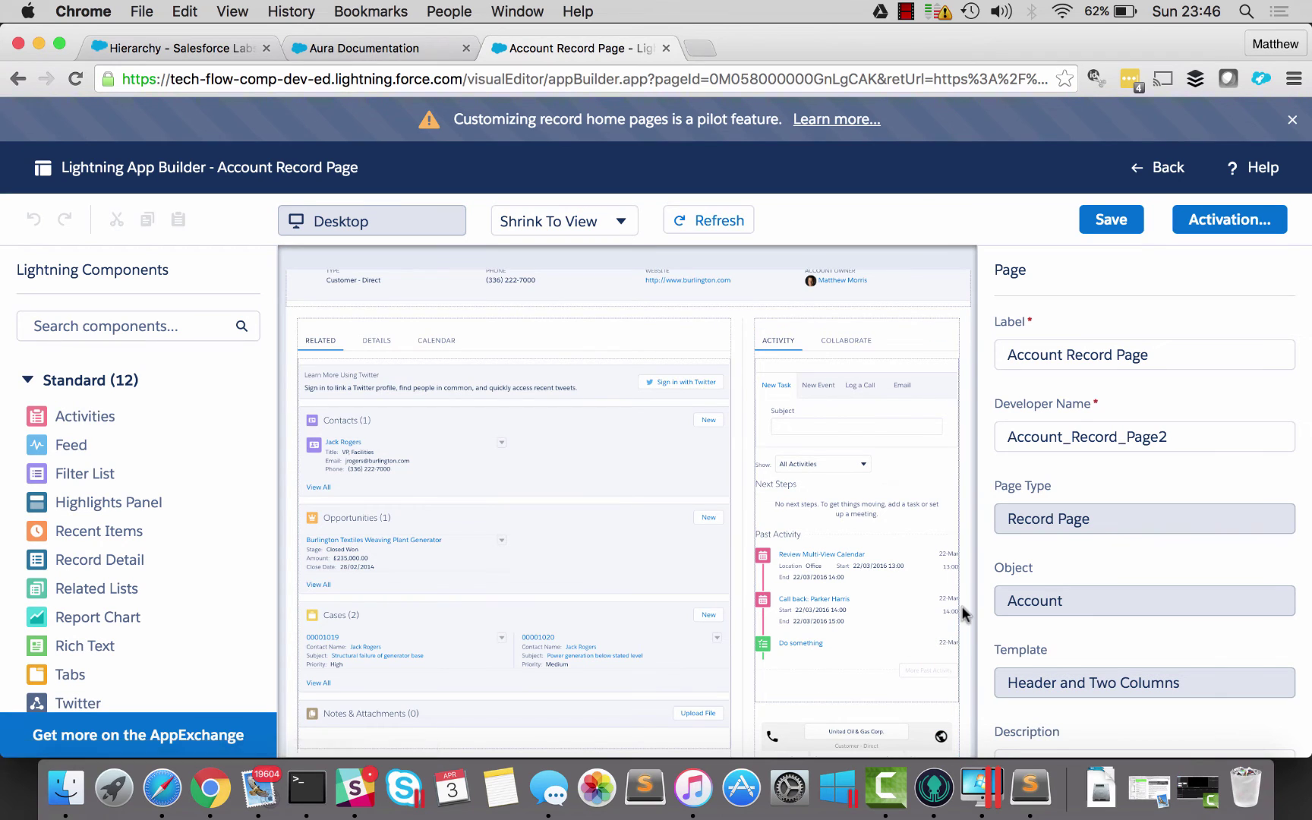
scroll(880, 742, down, 1)
click(880, 744)
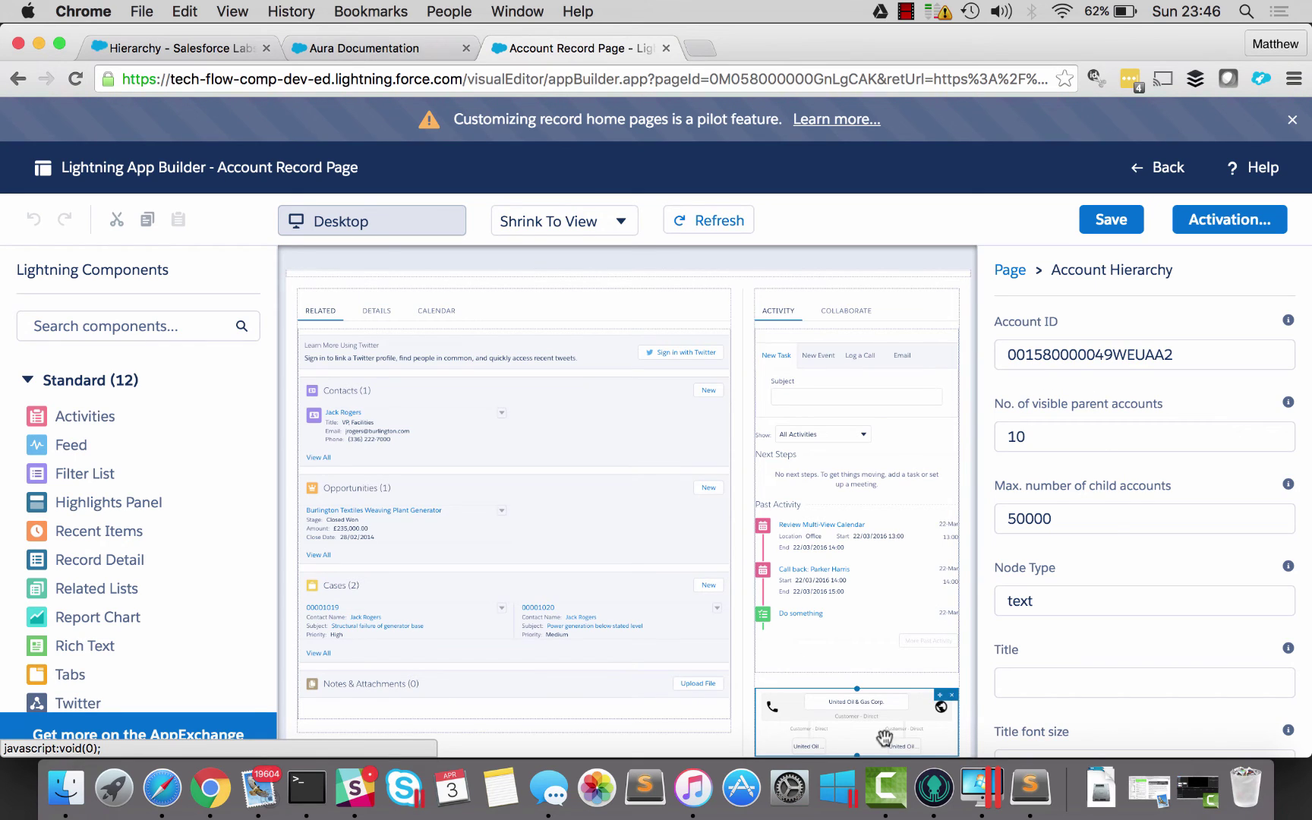
click(952, 695)
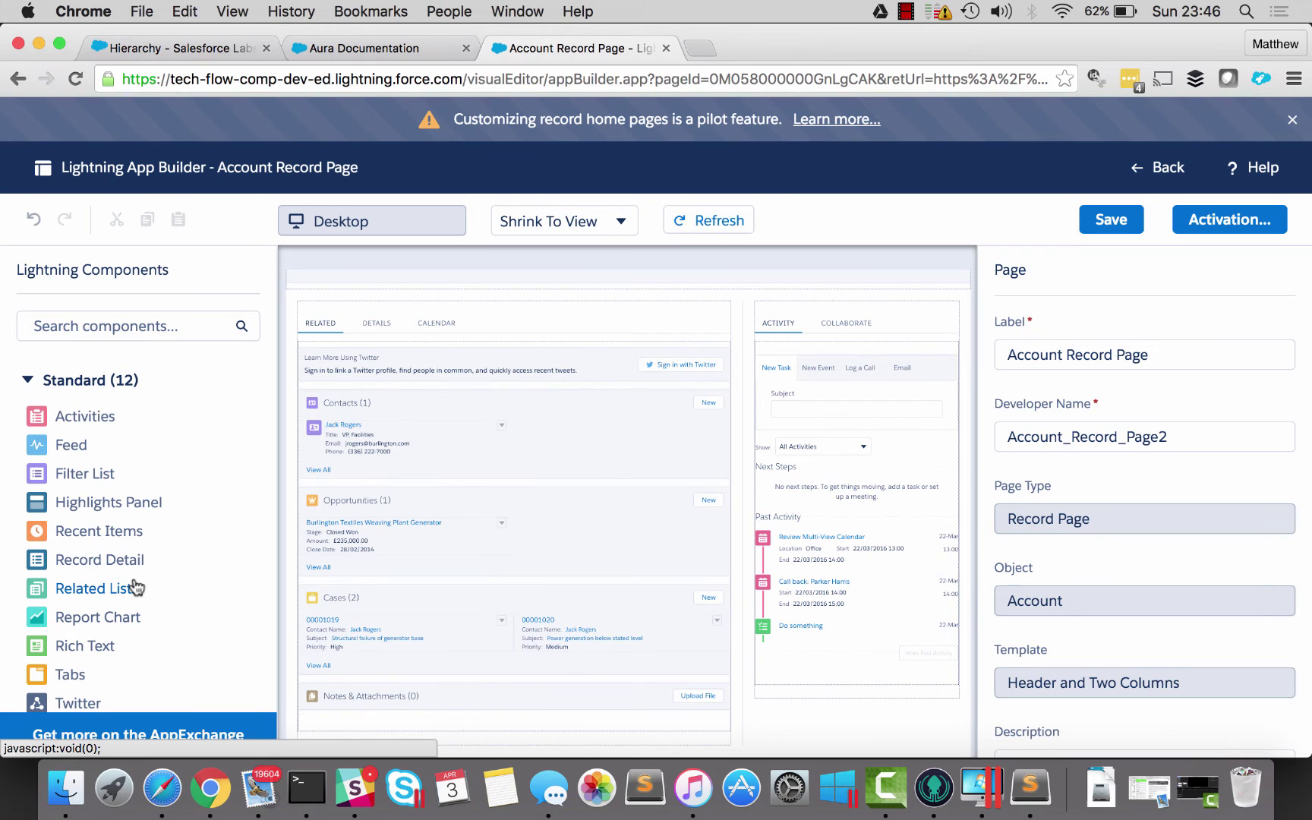
Drag AccountHierarchyRecordDetail below the Activity panel, save the page, and go back.
scroll(133, 585, down, 5)
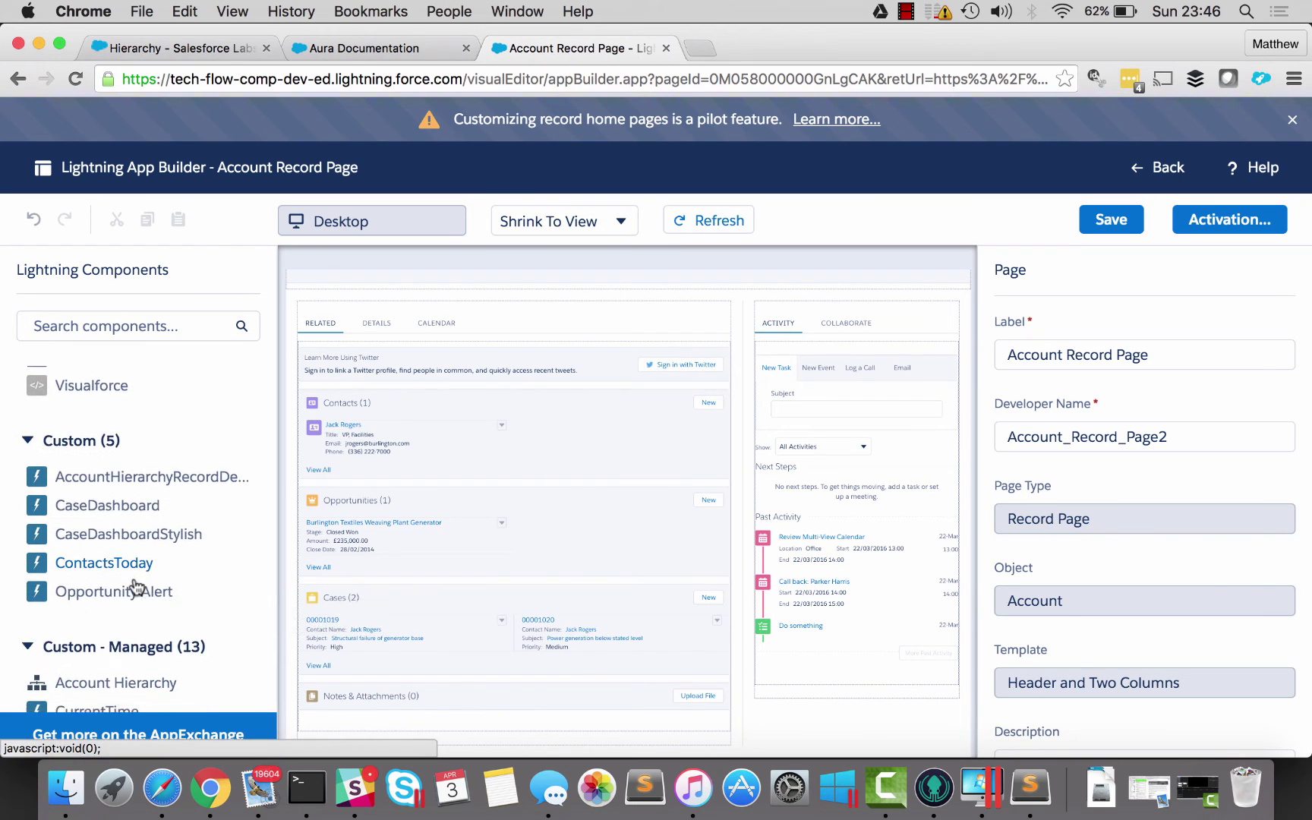
scroll(135, 589, down, 1)
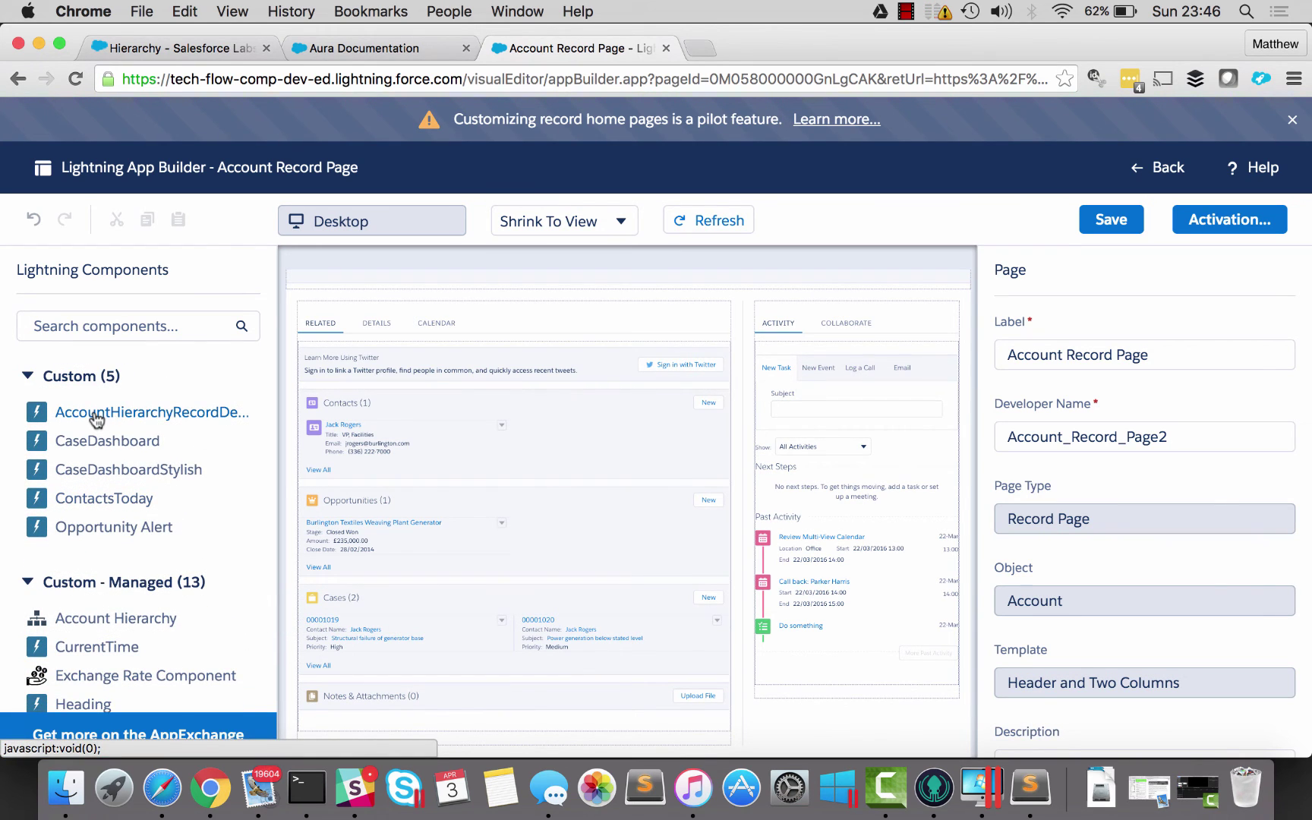
drag(95, 420, 797, 697)
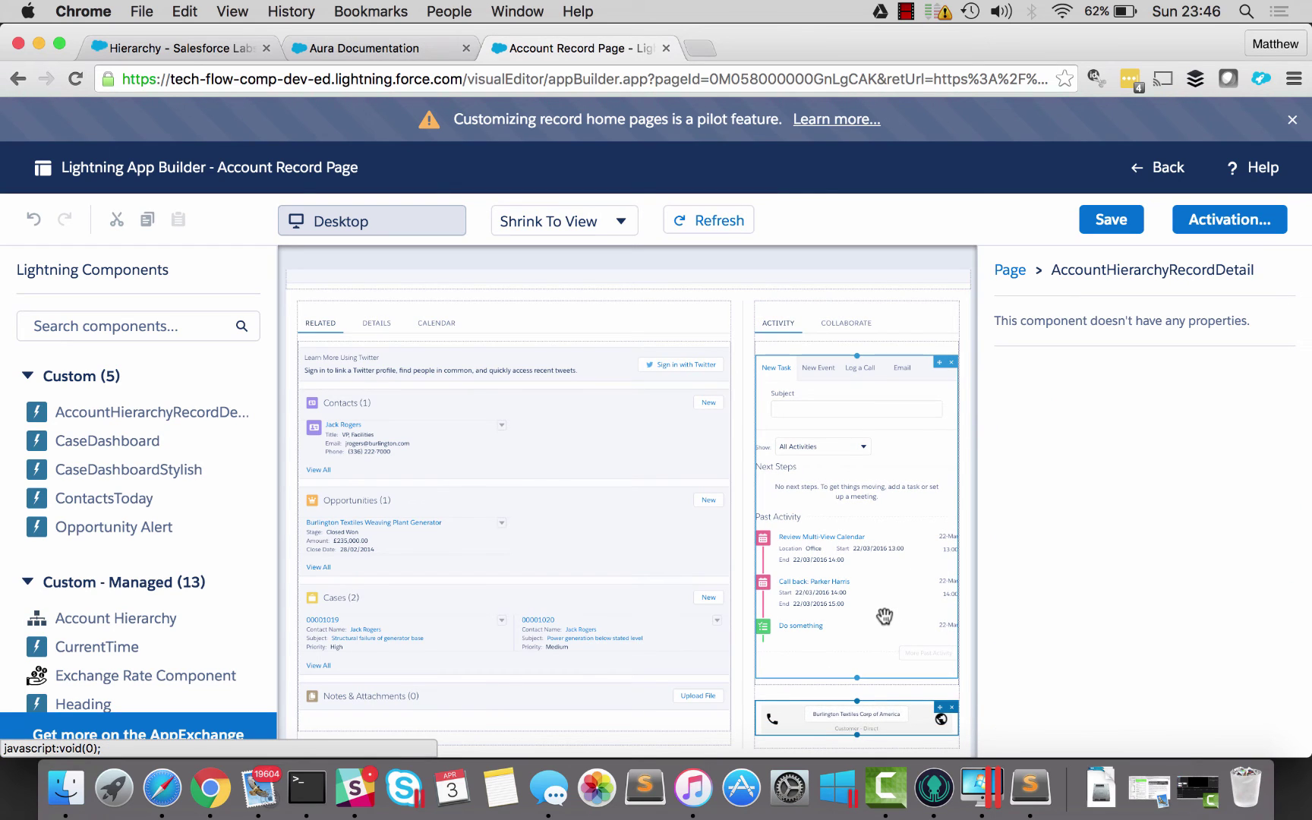
scroll(884, 616, down, 1)
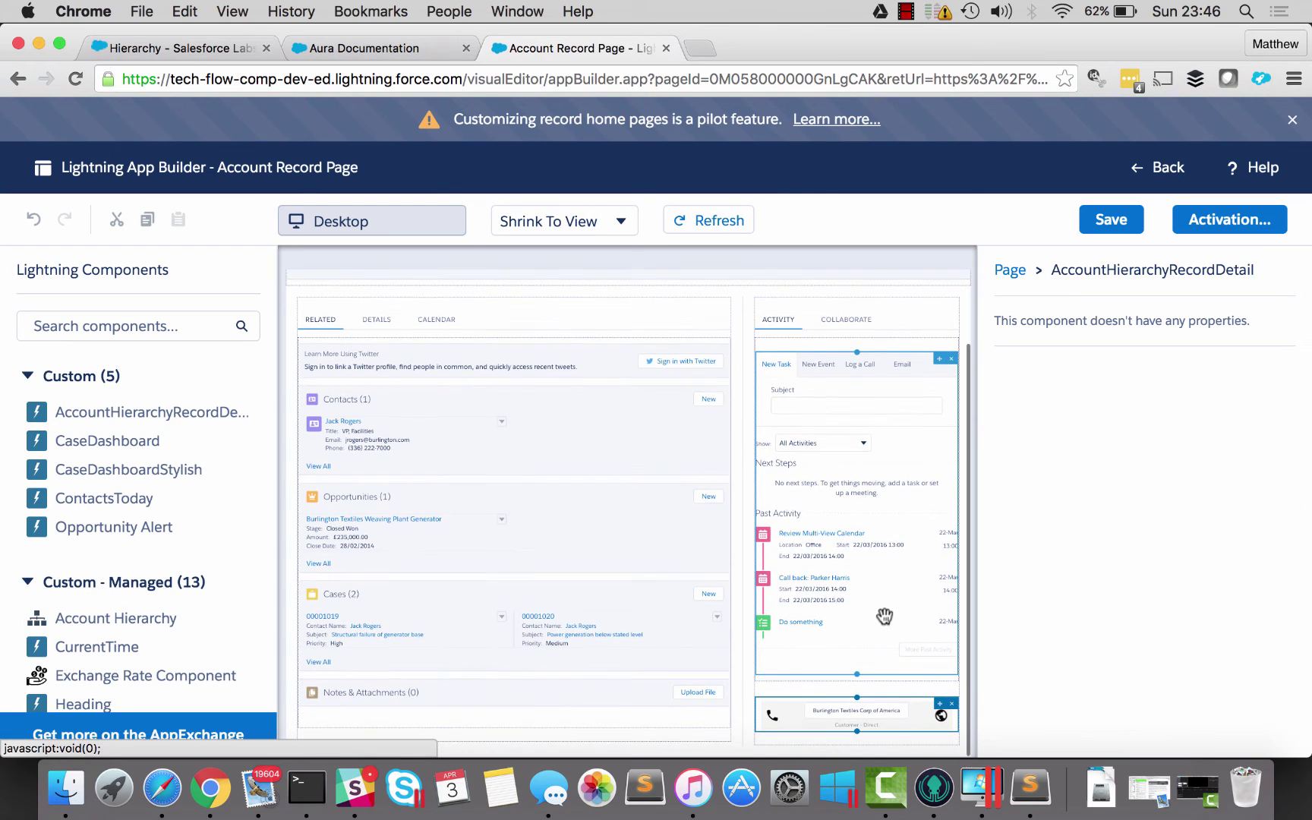
click(1112, 221)
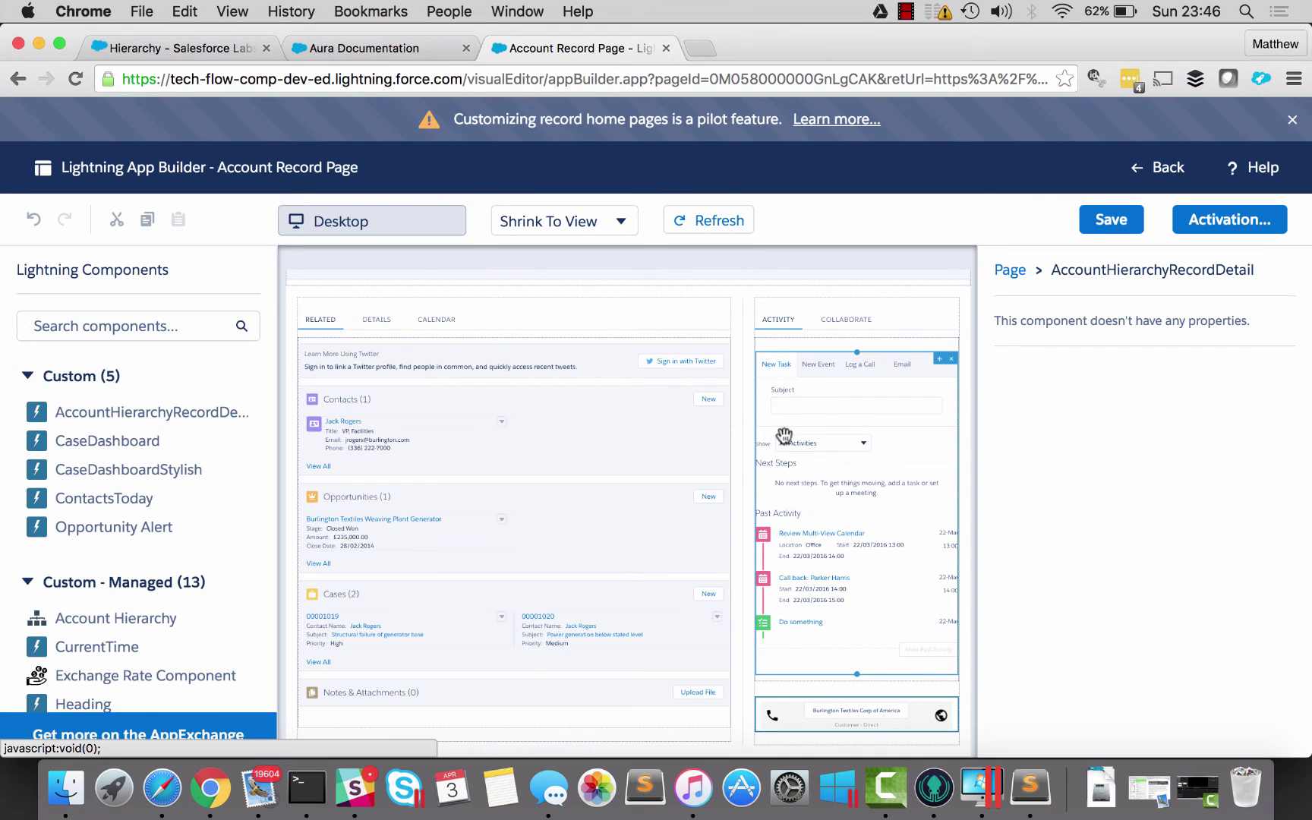
click(1129, 186)
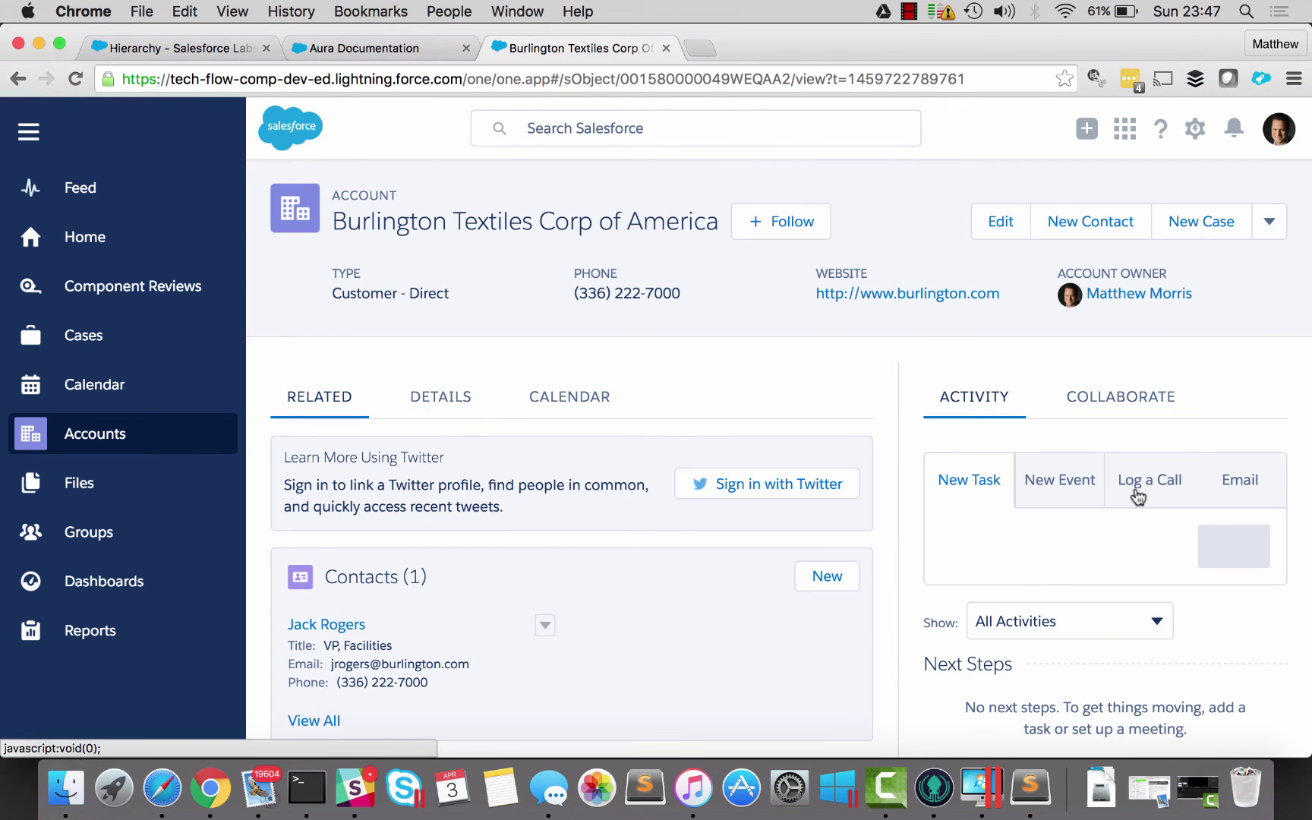
Confirm Burlington's hierarchy card lists Burlington Textiles Corp of America, then go back to Recently Viewed accounts.
scroll(1137, 497, down, 10)
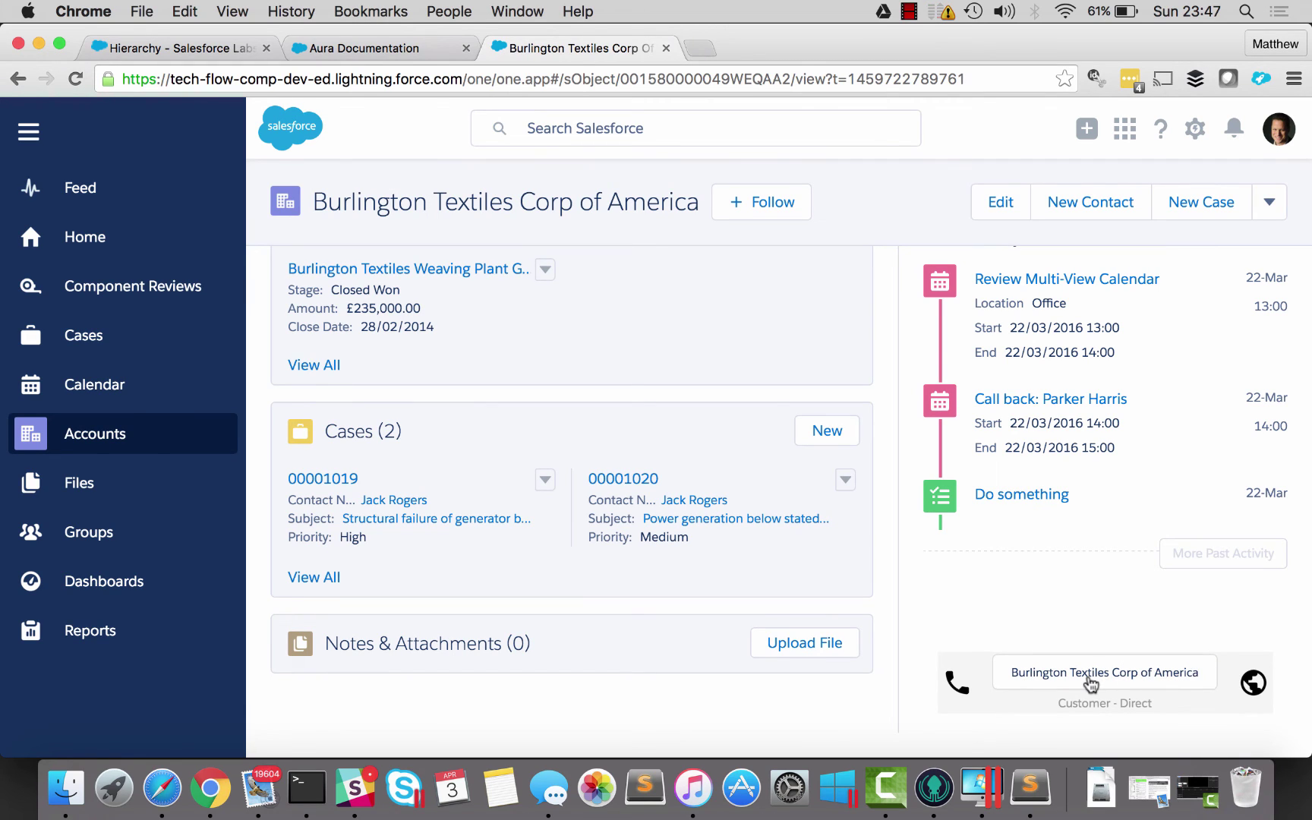
click(113, 436)
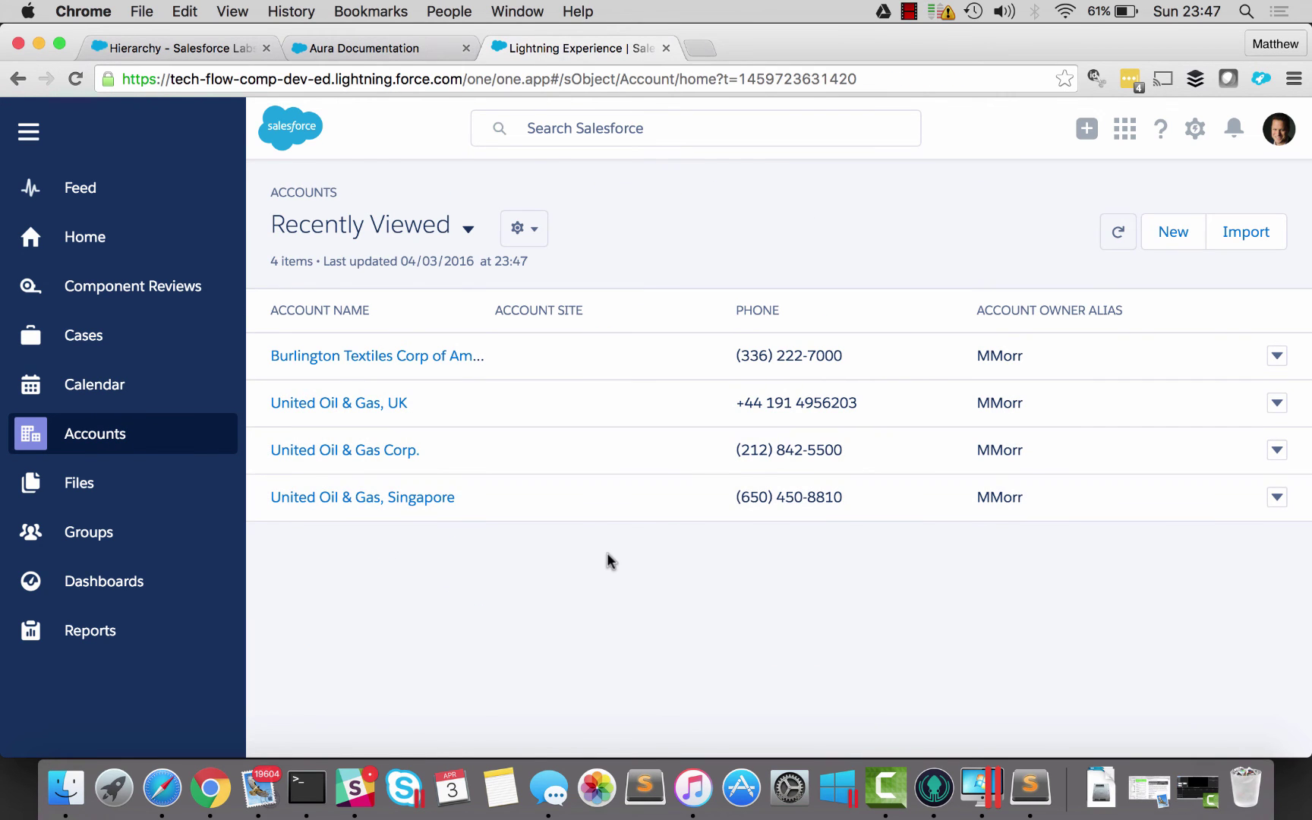
Open United Oil & Gas Corp. and view its hierarchy card showing two child accounts.
click(368, 455)
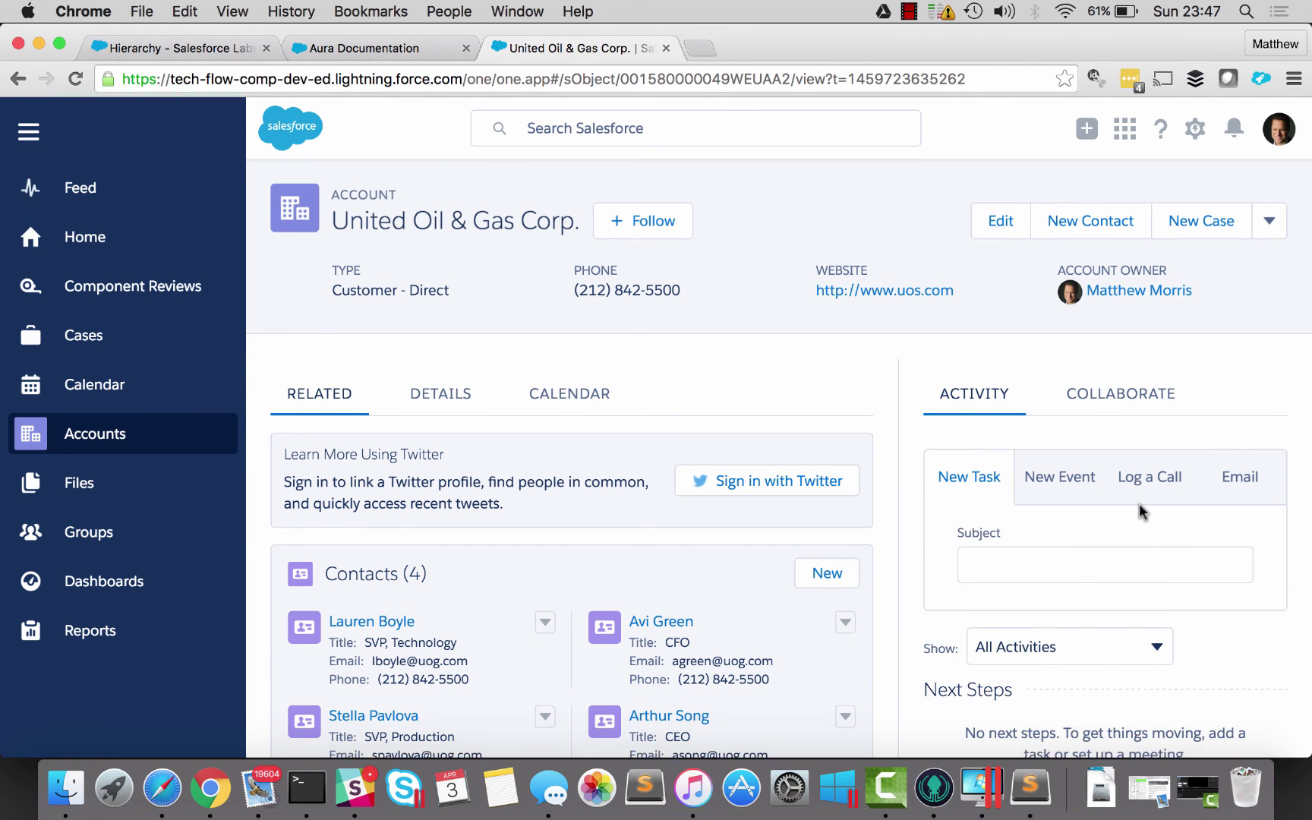
scroll(1141, 514, down, 8)
scroll(1141, 514, down, 2)
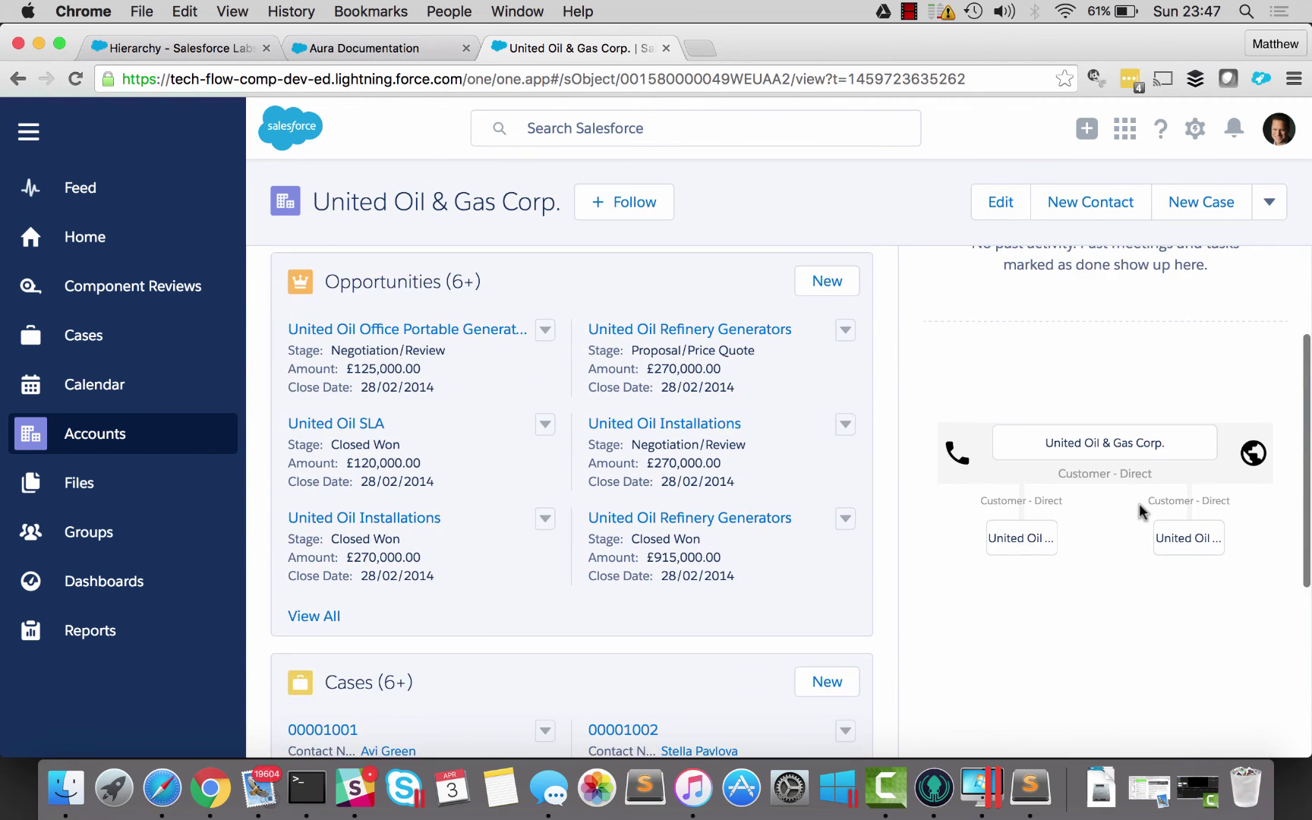